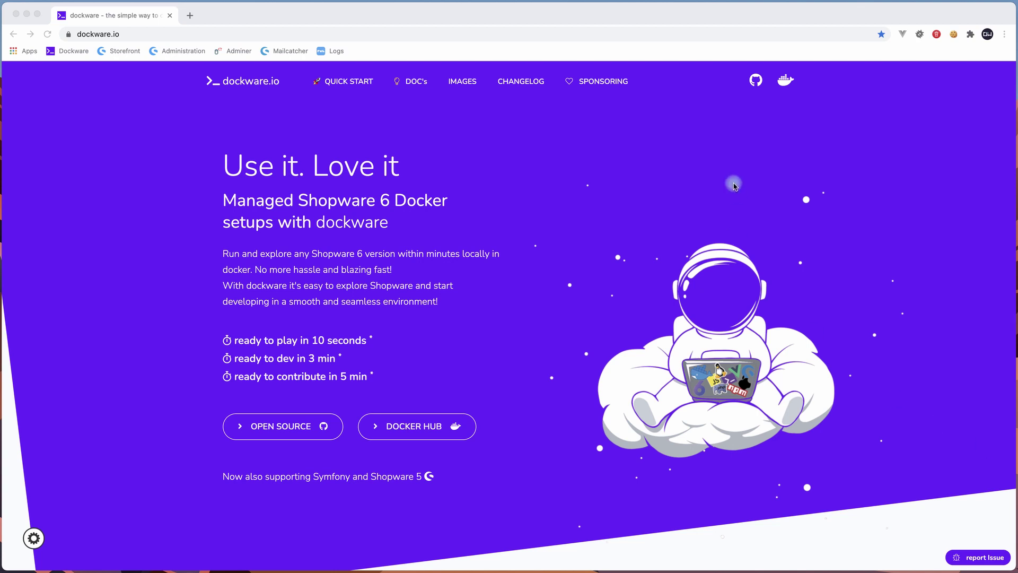
Open the dockware examples repository on GitHub and briefly view its Code clone options.
{"action": "left_click", "coordinate": [757, 84]}
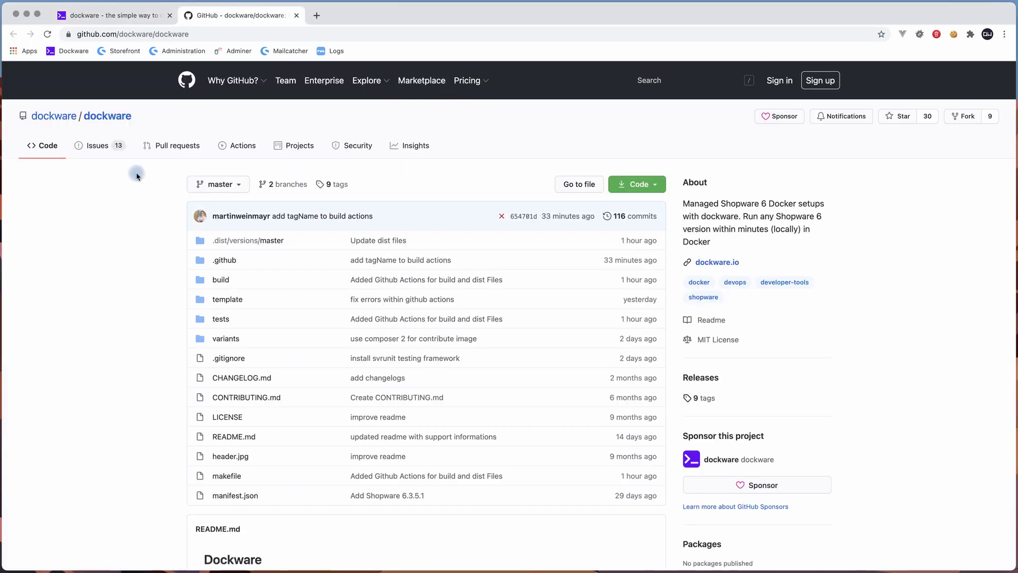
{"action": "mouse_move", "coordinate": [54, 115]}
{"action": "left_click", "coordinate": [66, 119]}
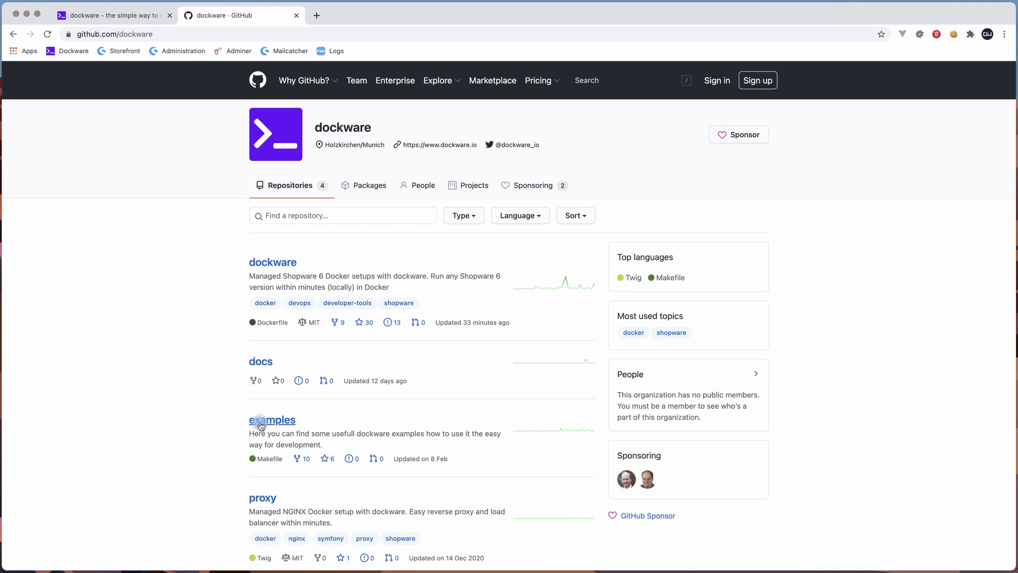
{"action": "left_click", "coordinate": [259, 421]}
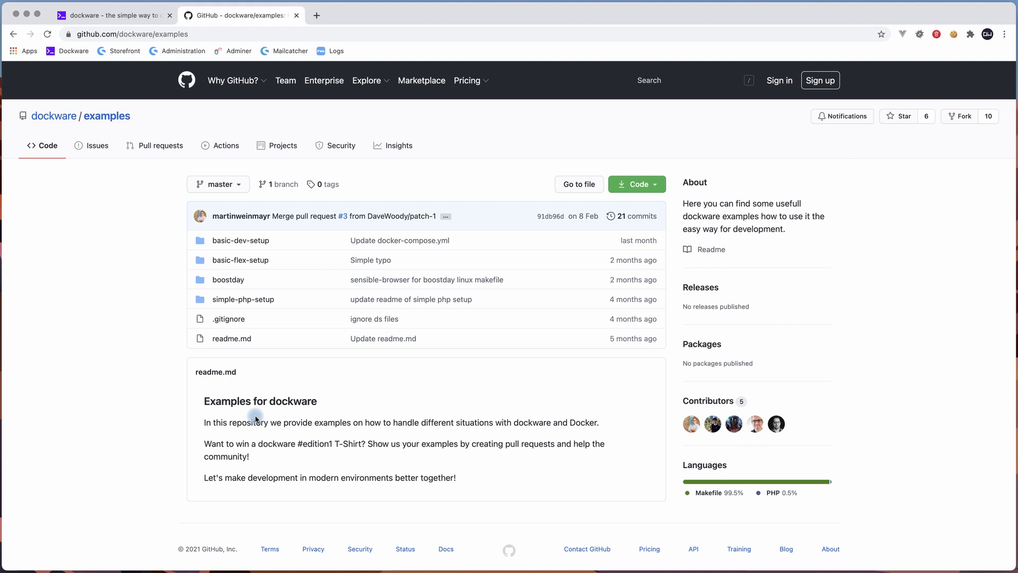
{"action": "left_click", "coordinate": [642, 191]}
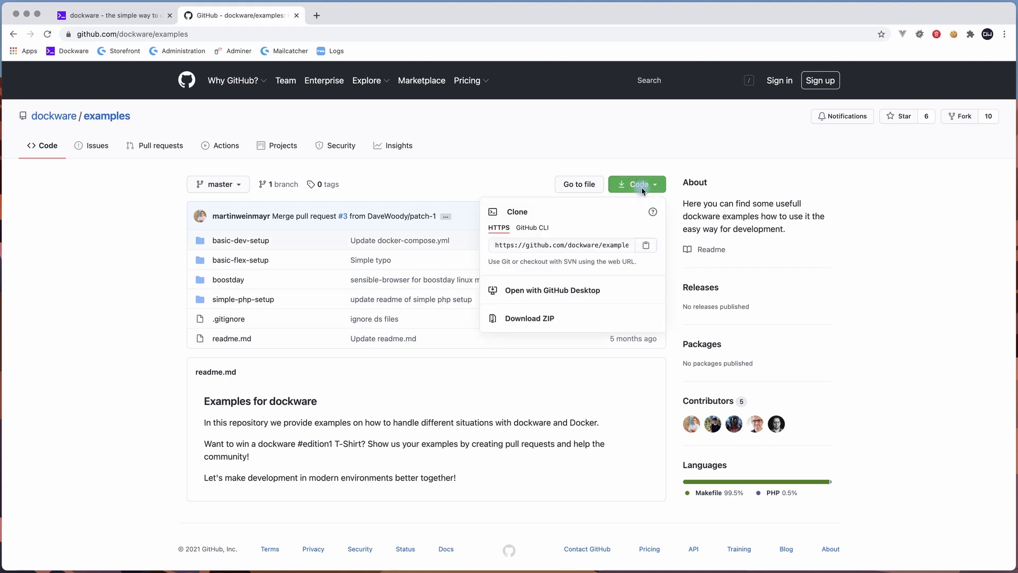
{"action": "left_click", "coordinate": [526, 401]}
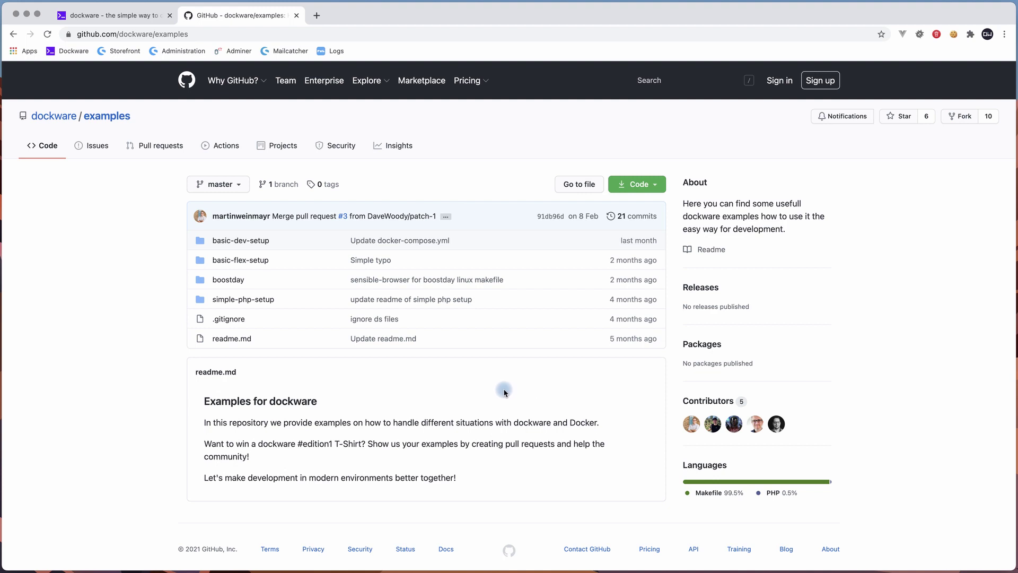
{"action": "scroll", "coordinate": [505, 390], "scroll_direction": "down", "scroll_amount": 1}
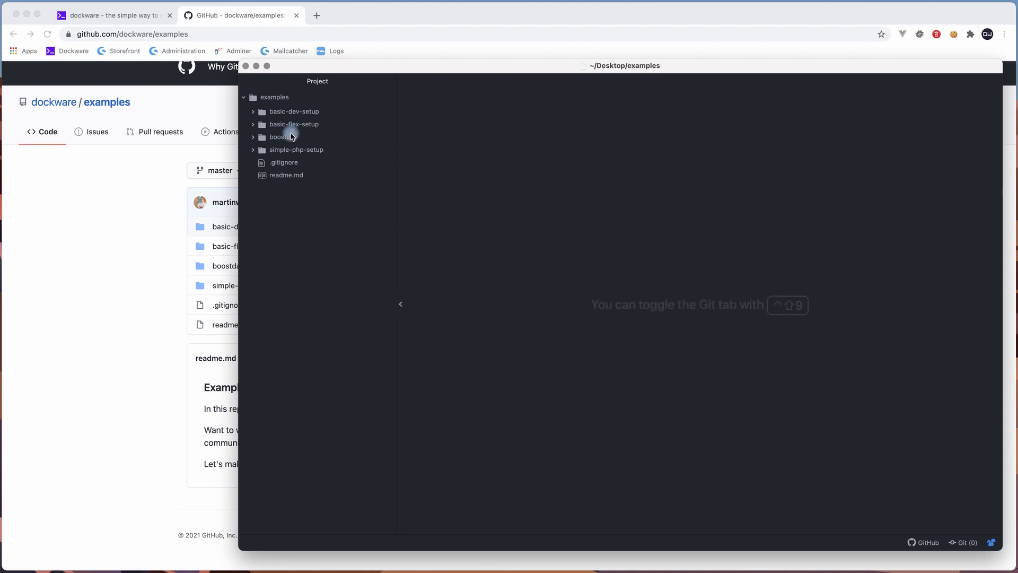
Browse the boostday and basic-dev-setup readmes, then open basic-dev-setup/docker-compose.yml.
{"action": "left_click", "coordinate": [291, 137]}
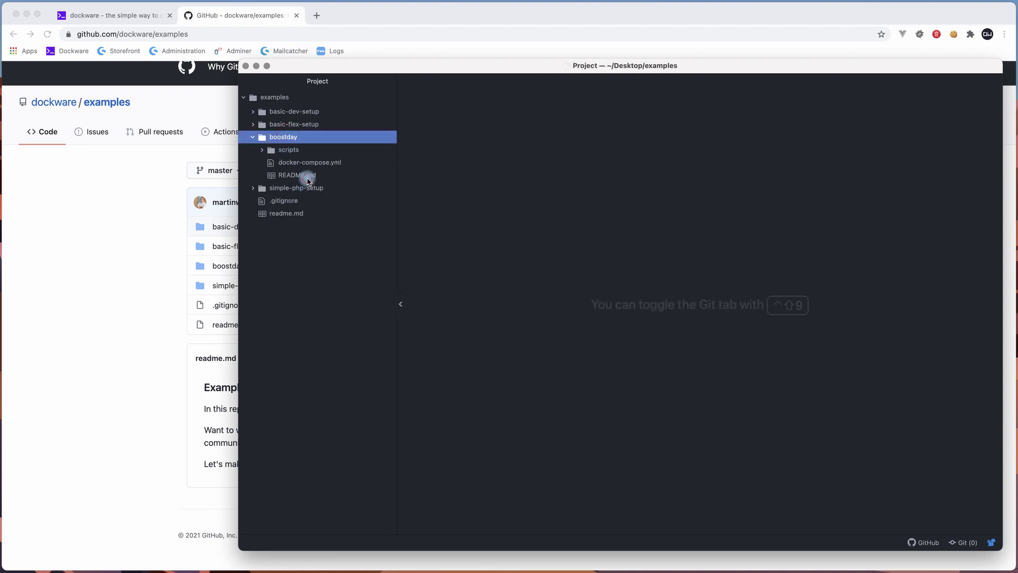
{"action": "left_click", "coordinate": [302, 175]}
{"action": "scroll", "coordinate": [522, 213], "scroll_direction": "down", "scroll_amount": 7}
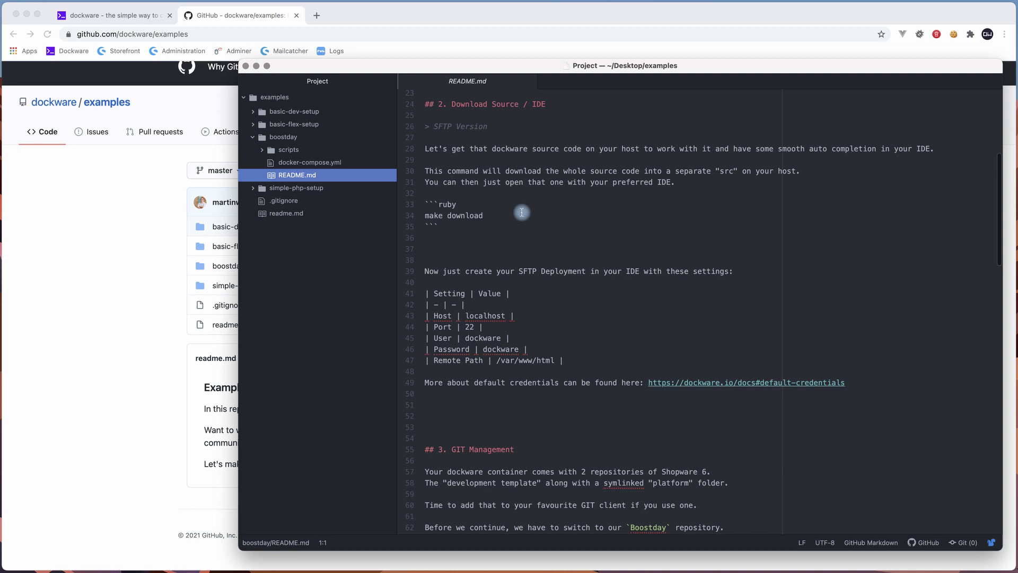
{"action": "scroll", "coordinate": [522, 213], "scroll_direction": "down", "scroll_amount": 6}
{"action": "scroll", "coordinate": [522, 213], "scroll_direction": "down", "scroll_amount": 4}
{"action": "scroll", "coordinate": [522, 212], "scroll_direction": "down", "scroll_amount": 10}
{"action": "scroll", "coordinate": [522, 212], "scroll_direction": "down", "scroll_amount": 5}
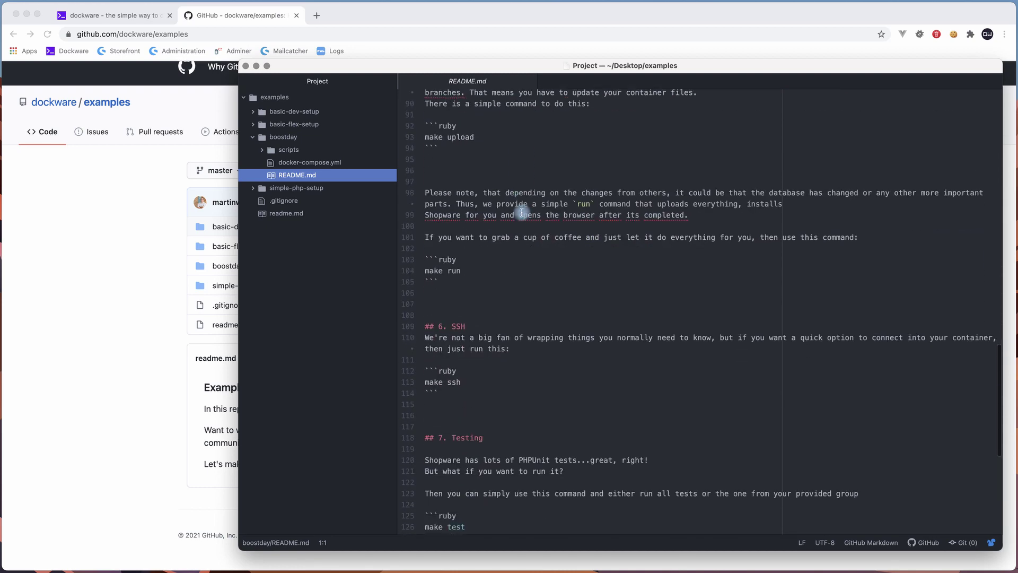
{"action": "left_click", "coordinate": [308, 113]}
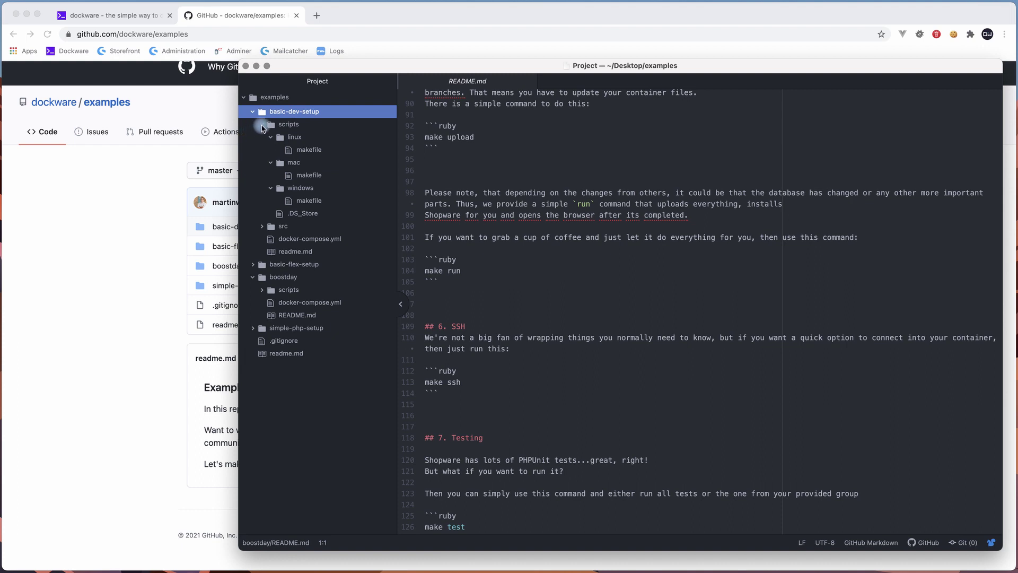
{"action": "left_click", "coordinate": [262, 124]}
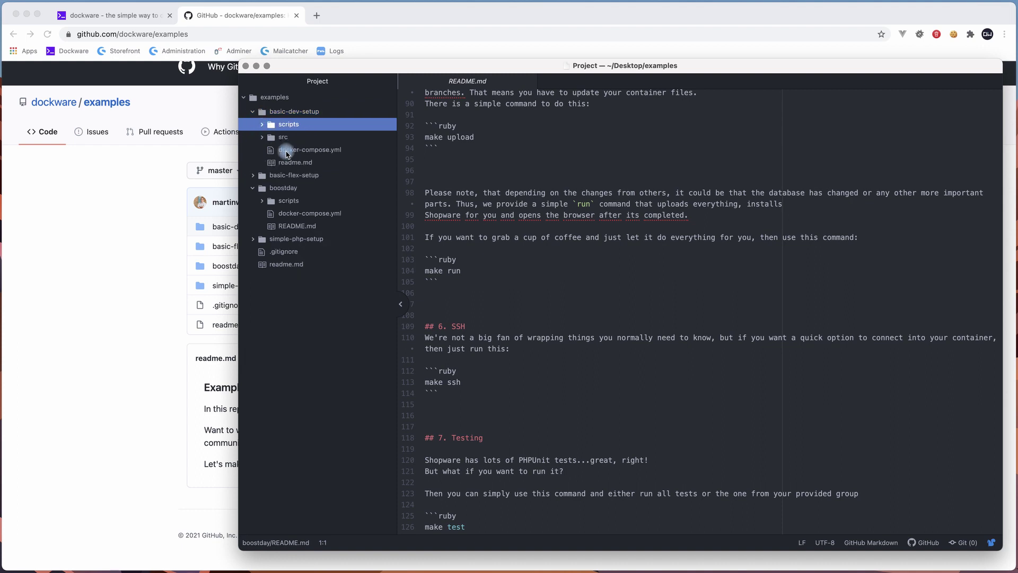
{"action": "left_click", "coordinate": [288, 163]}
{"action": "scroll", "coordinate": [617, 238], "scroll_direction": "down", "scroll_amount": 2}
{"action": "scroll", "coordinate": [617, 238], "scroll_direction": "down", "scroll_amount": 3}
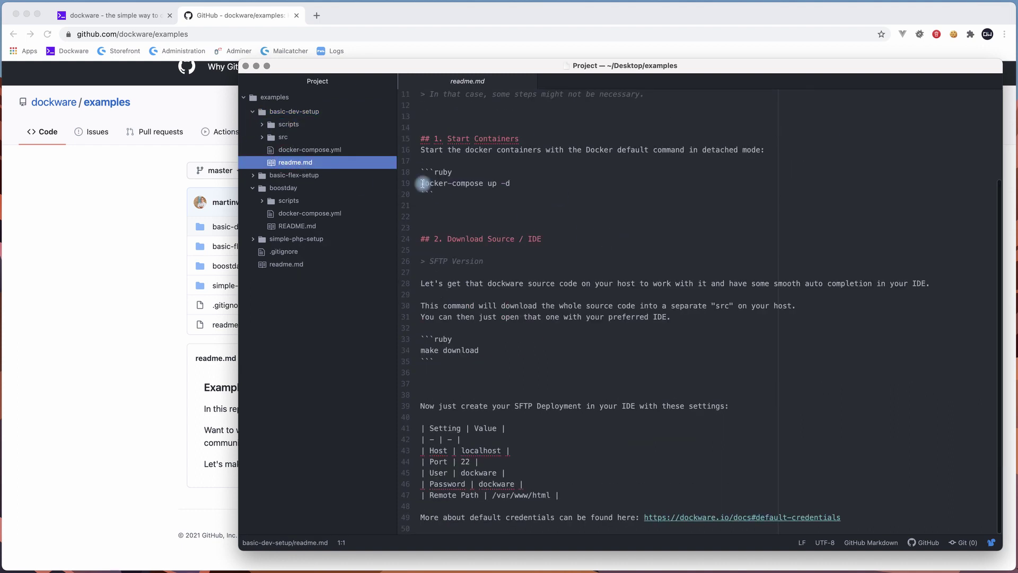
{"action": "left_click", "coordinate": [342, 152]}
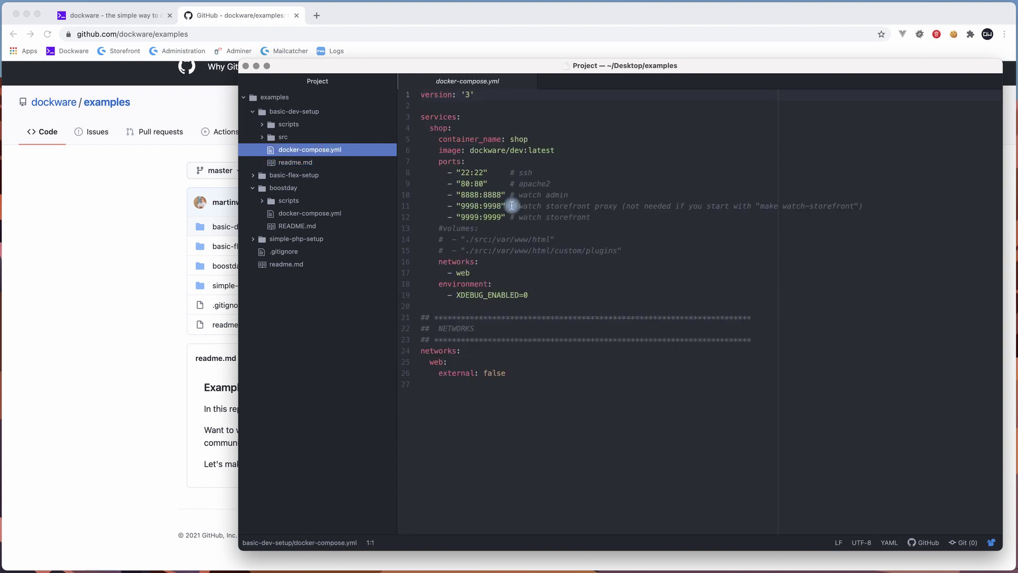
{"action": "left_click", "coordinate": [289, 128]}
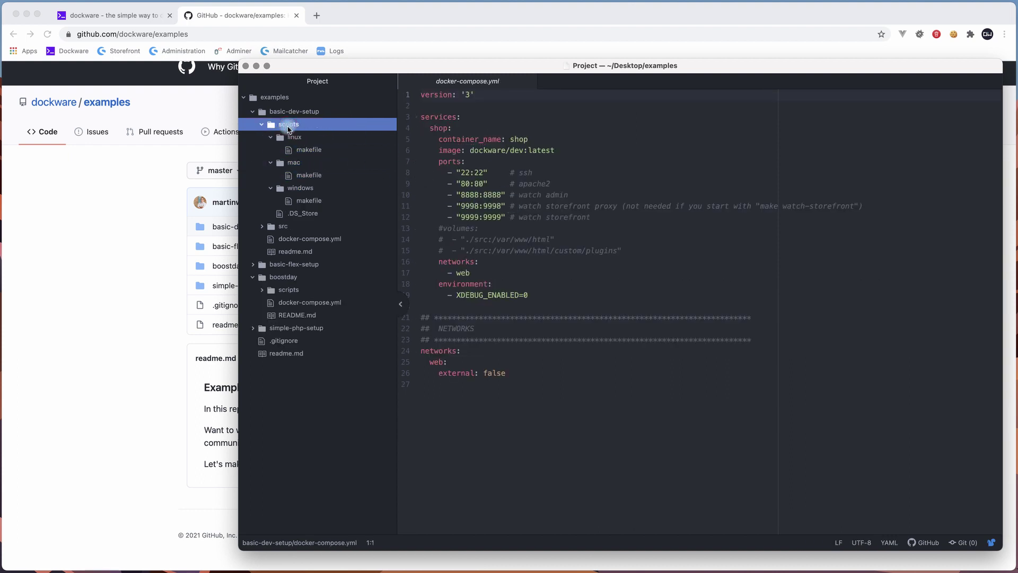
{"action": "left_click", "coordinate": [289, 128]}
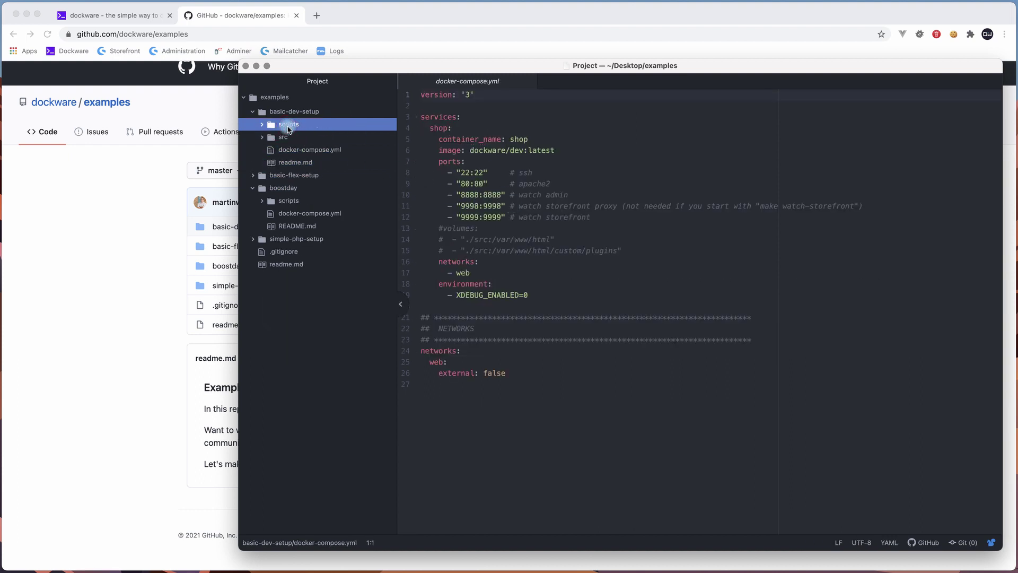
{"action": "left_click", "coordinate": [305, 151]}
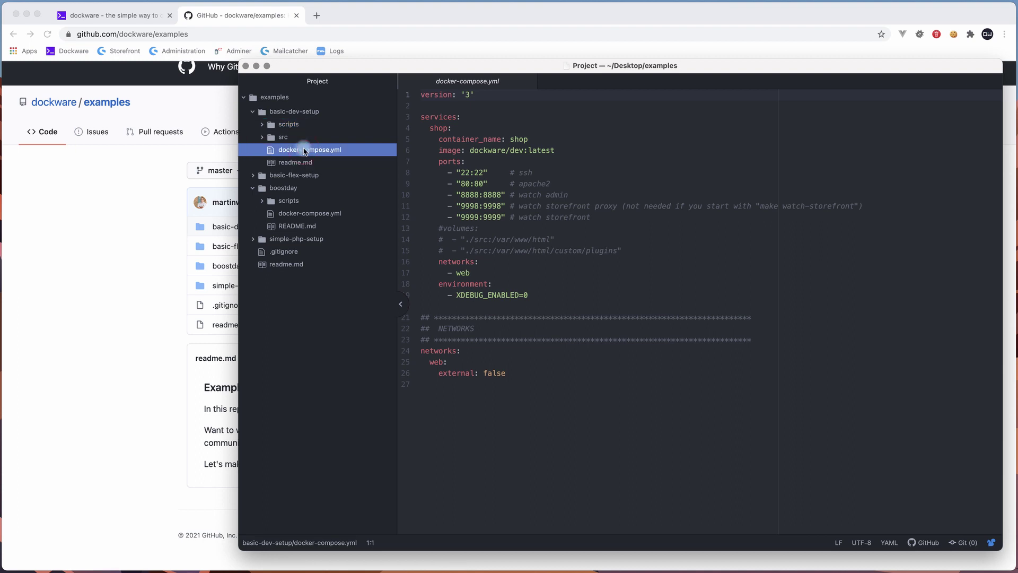
{"action": "left_click", "coordinate": [549, 426]}
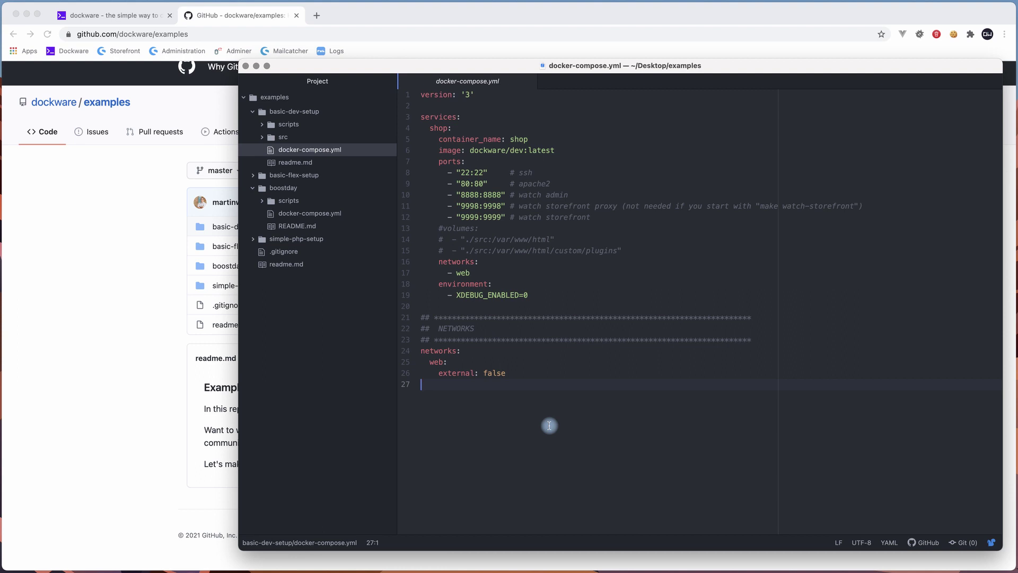
Uncomment the volumes section and inspect the ./src:/var/www/html volume path.
{"action": "left_click", "coordinate": [527, 295]}
{"action": "type", "text": "1"}
{"action": "left_click", "coordinate": [444, 229]}
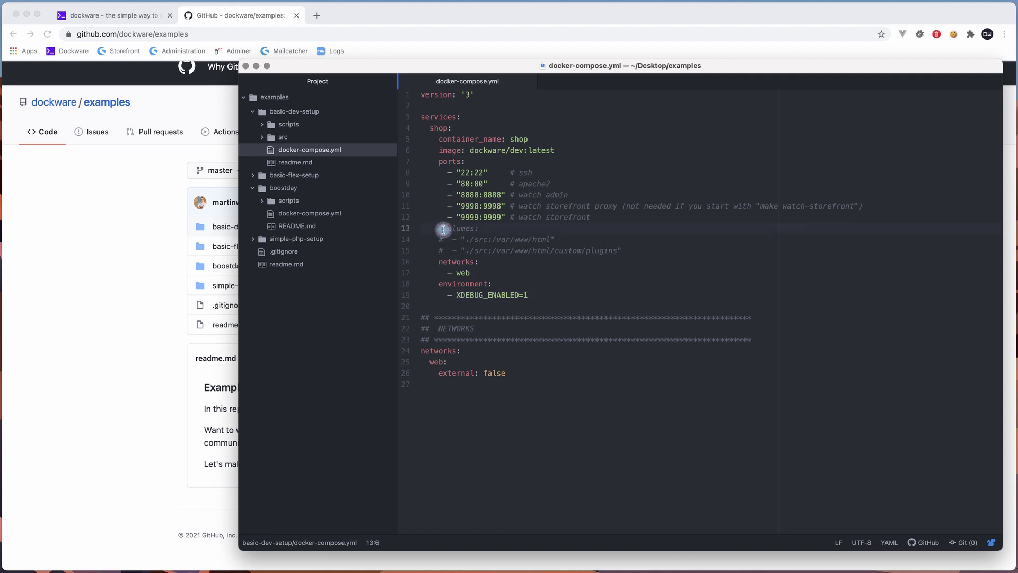
{"action": "key", "text": "BackSpace"}
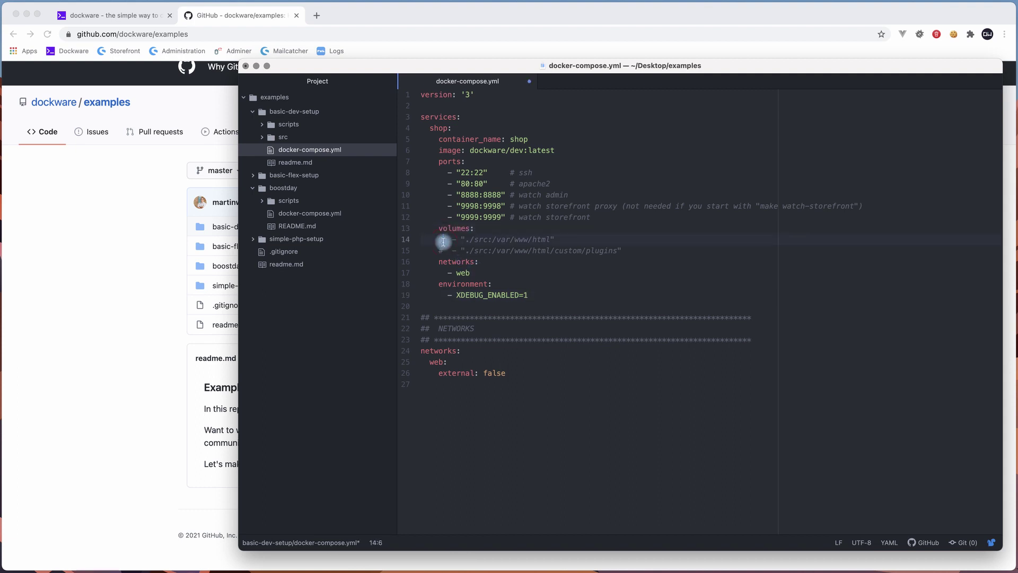
{"action": "key", "text": "Down"}
{"action": "key", "text": "Delete"}
{"action": "key", "text": "Left"}
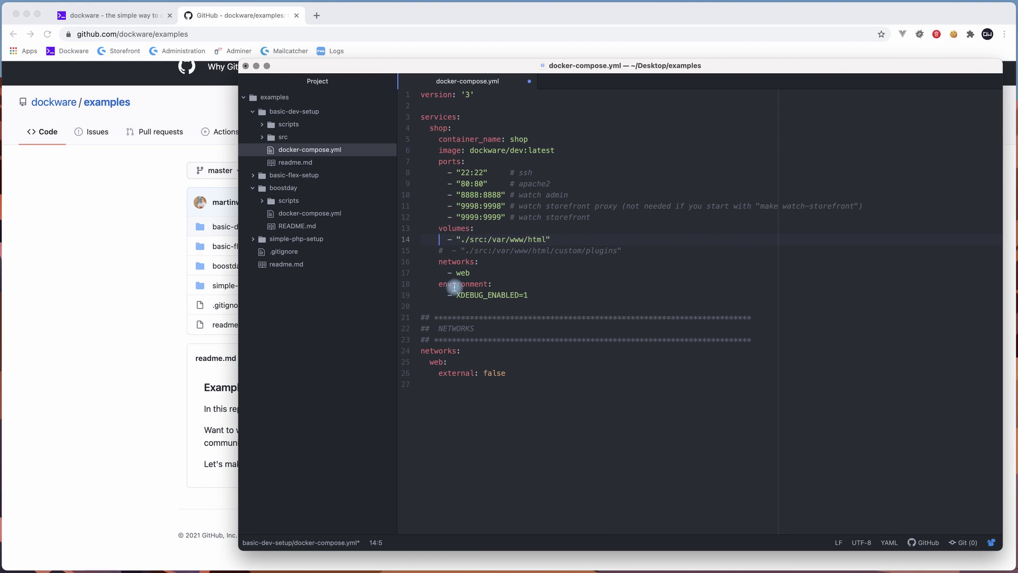
{"action": "left_click_drag", "start_coordinate": [481, 242], "coordinate": [458, 243]}
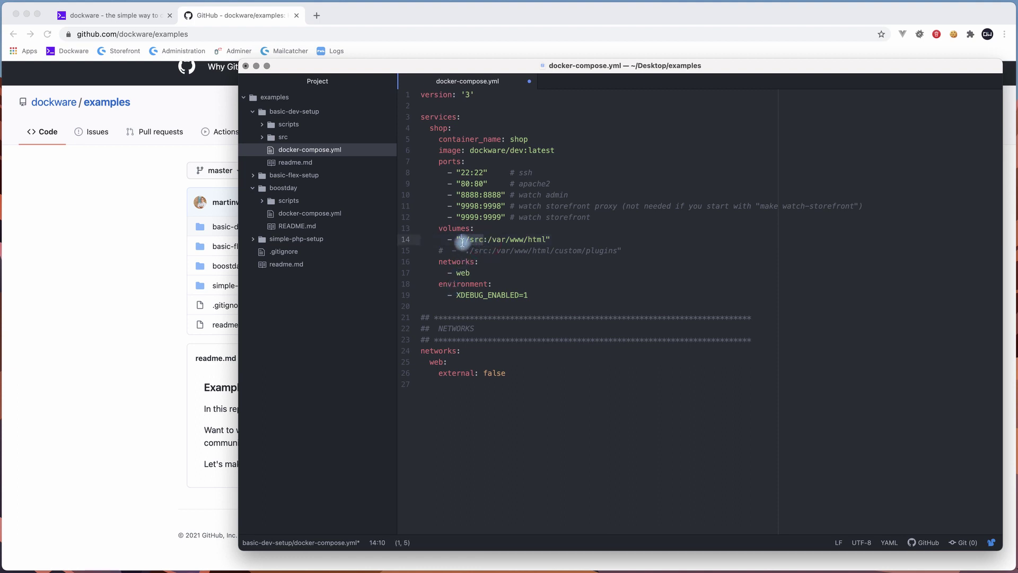
{"action": "left_click_drag", "start_coordinate": [546, 239], "coordinate": [487, 239]}
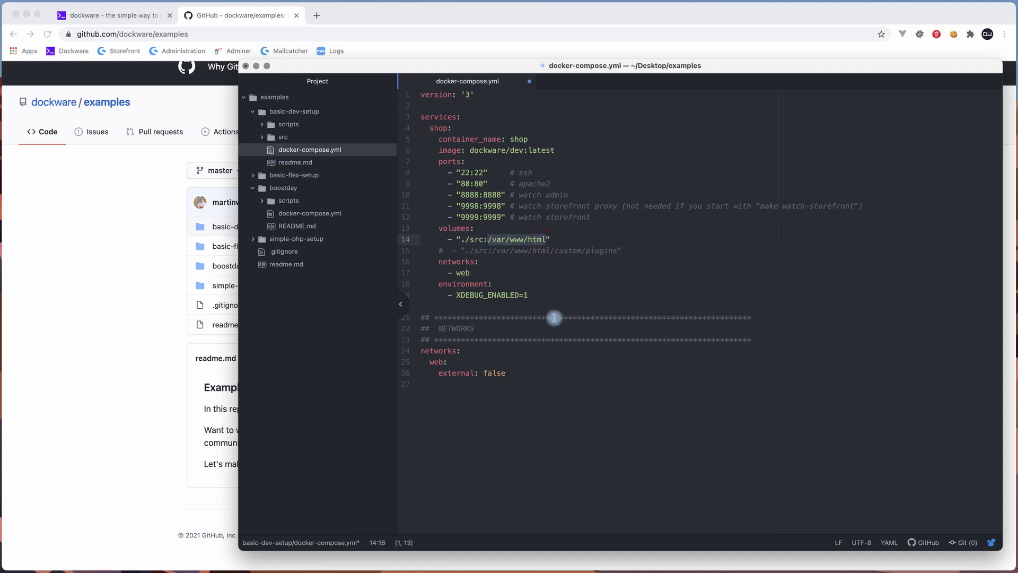
Comment out the volumes line and both mappings, then save docker-compose.yml.
{"action": "left_click", "coordinate": [445, 239]}
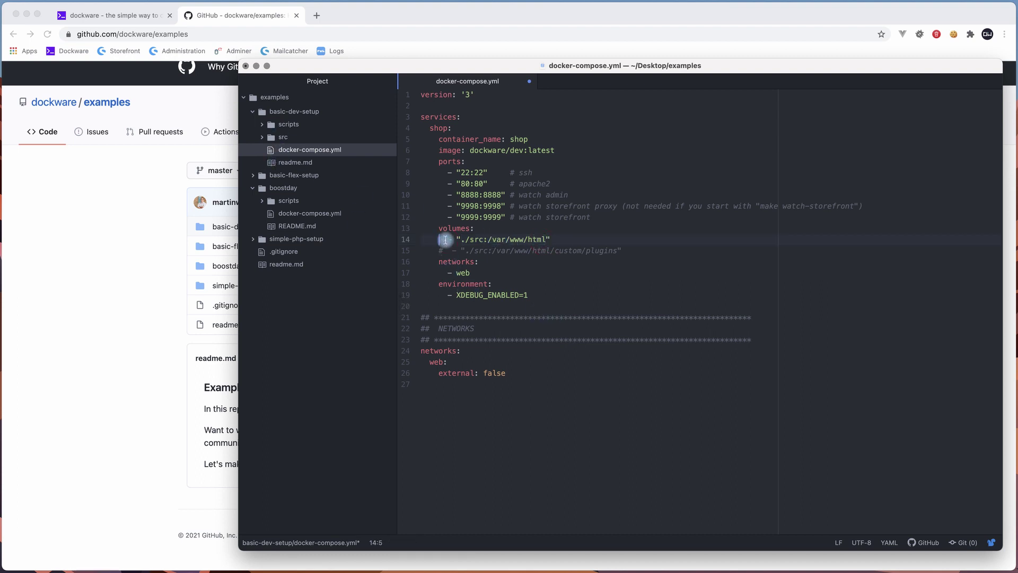
{"action": "type", "text": "#"}
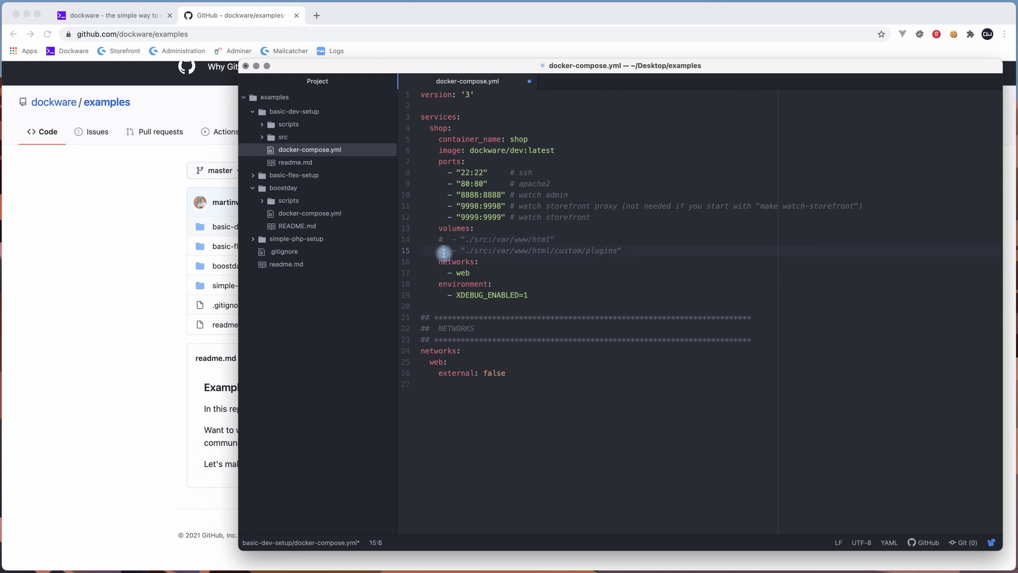
{"action": "key", "text": "BackSpace"}
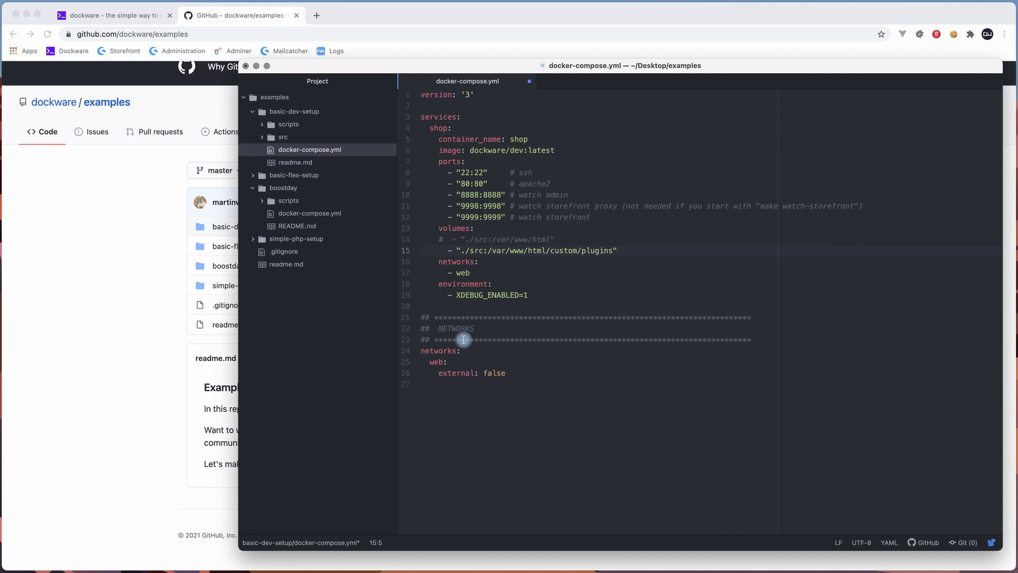
{"action": "type", "text": "#"}
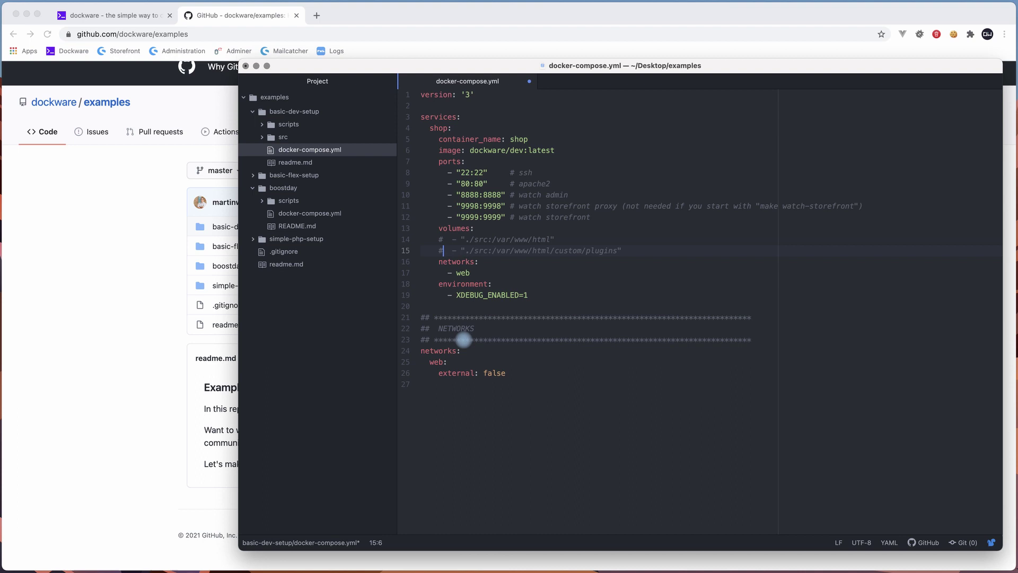
{"action": "key", "text": "Up"}
{"action": "key", "text": "Up"}
{"action": "key", "text": "super+slash"}
{"action": "key", "text": "super+s"}
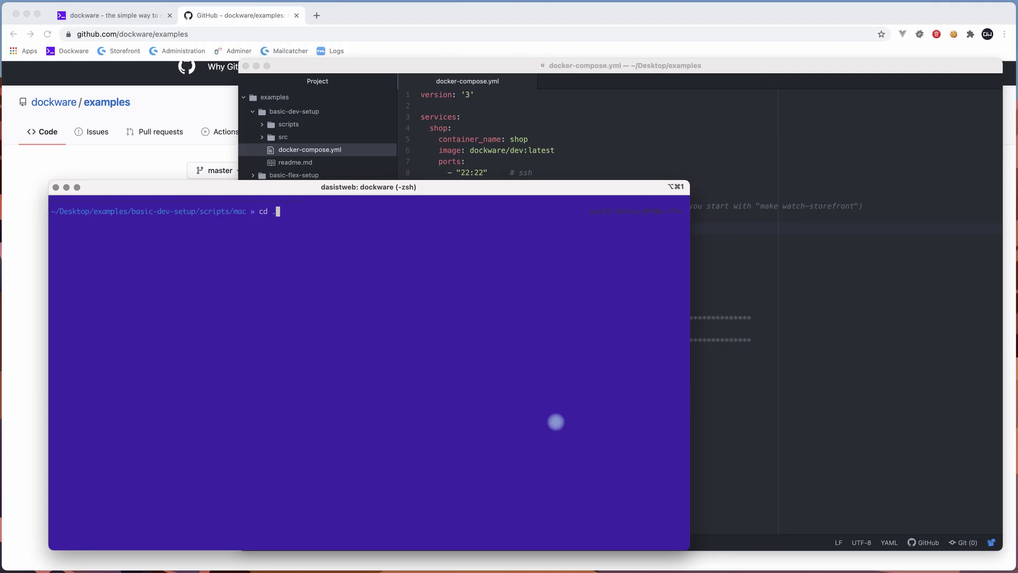
{"action": "type", "text": " .."}
Go up to basic-dev-setup, list its files and run docker-compose up -d.
{"action": "key", "text": "Return"}
{"action": "type", "text": "cd .."}
{"action": "key", "text": "Return"}
{"action": "type", "text": "ls"}
{"action": "key", "text": "Return"}
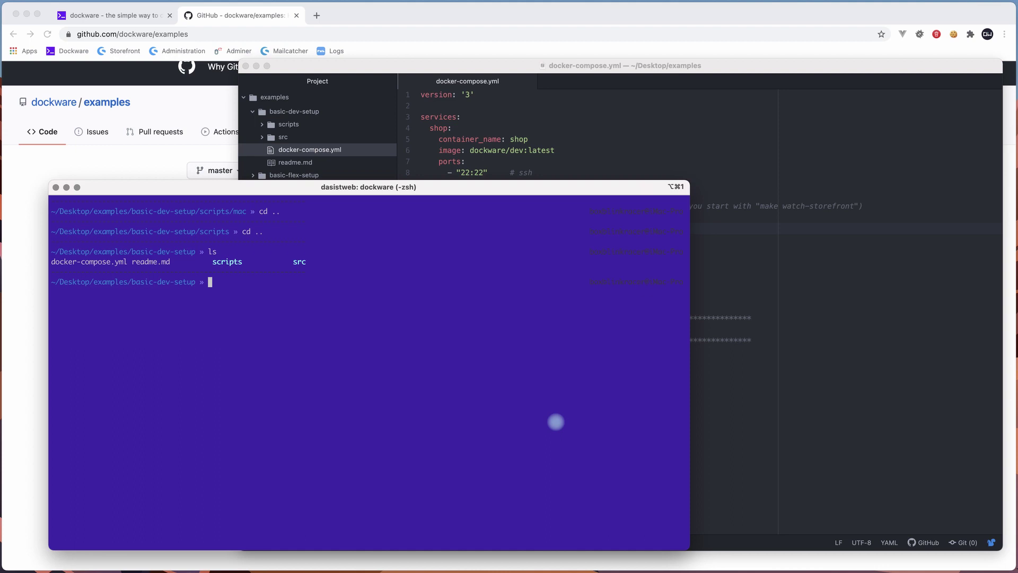
{"action": "type", "text": "docker-compose up -d"}
{"action": "key", "text": "Return"}
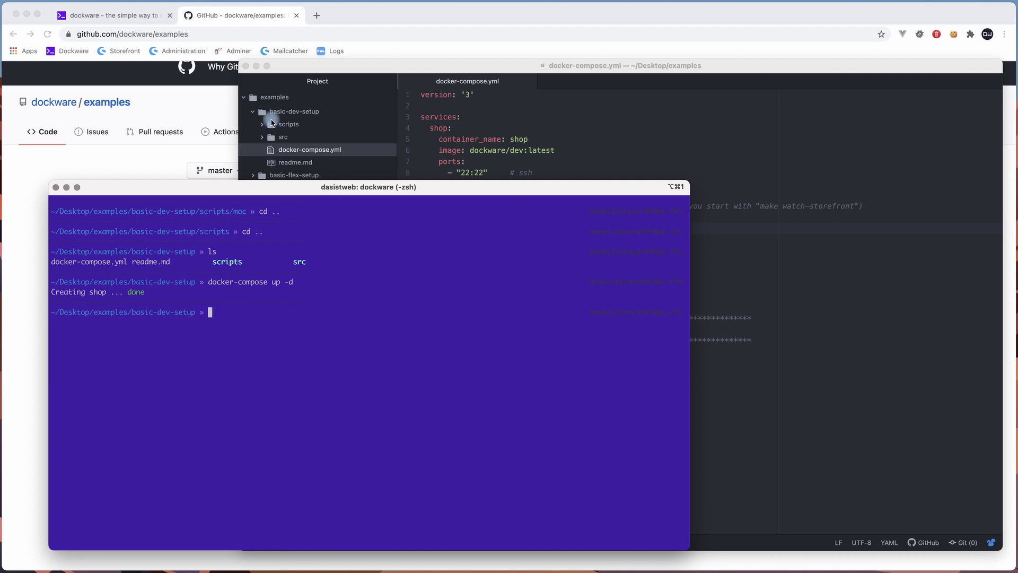
Read the Windows makefile in Atom before returning to the terminal.
{"action": "left_click", "coordinate": [293, 127]}
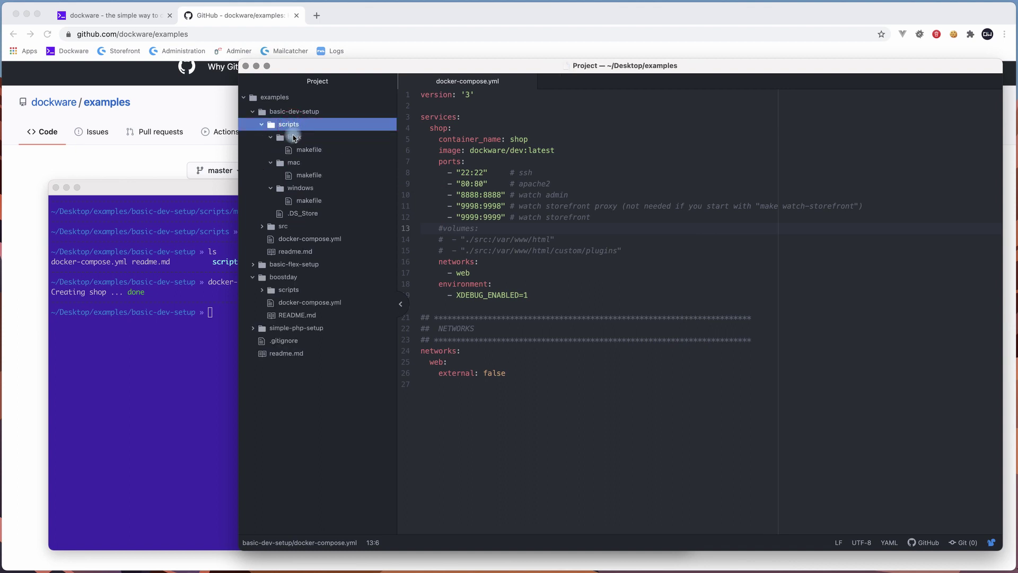
{"action": "left_click", "coordinate": [301, 201]}
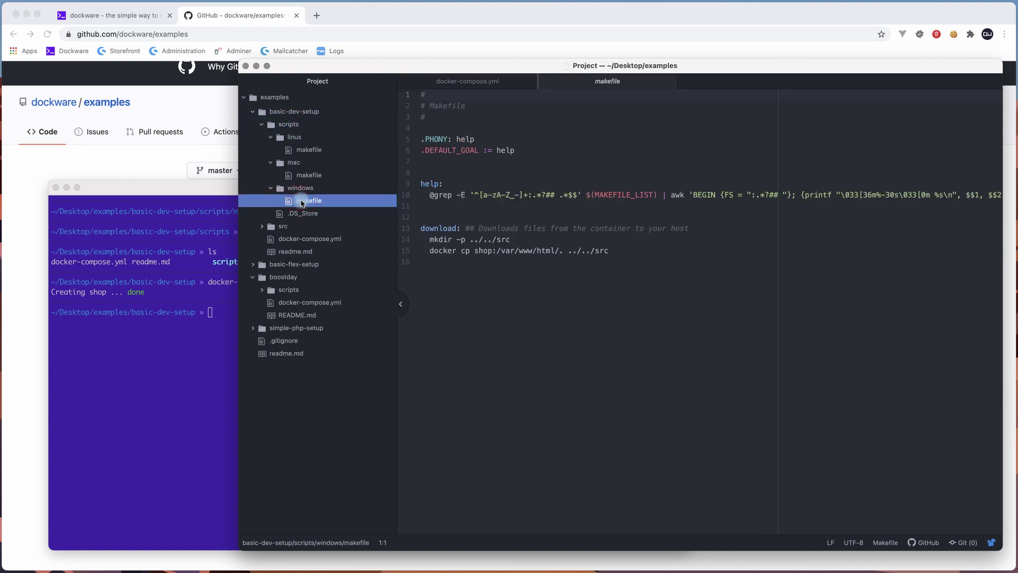
{"action": "left_click", "coordinate": [148, 394]}
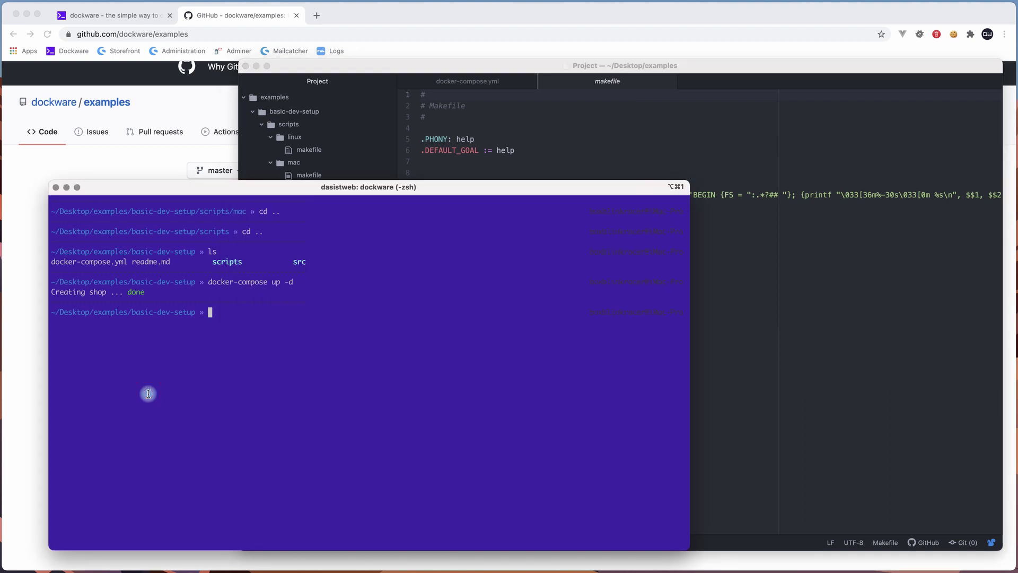
{"action": "type", "text": "cd sc"}
In scripts/mac, list the make targets and run make download.
{"action": "key", "text": "Tab"}
{"action": "type", "text": "mac/"}
{"action": "key", "text": "Return"}
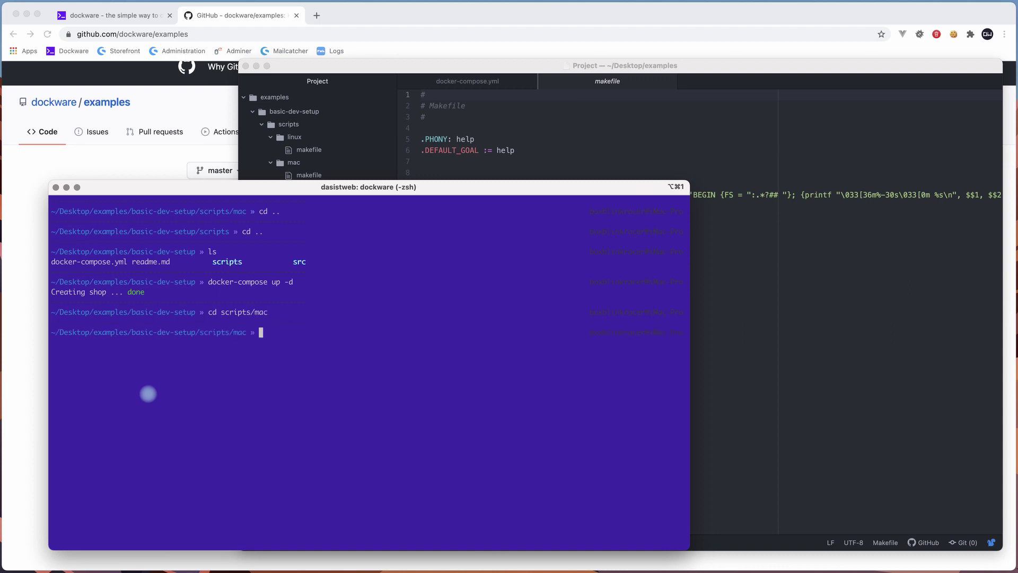
{"action": "type", "text": "make"}
{"action": "key", "text": "Return"}
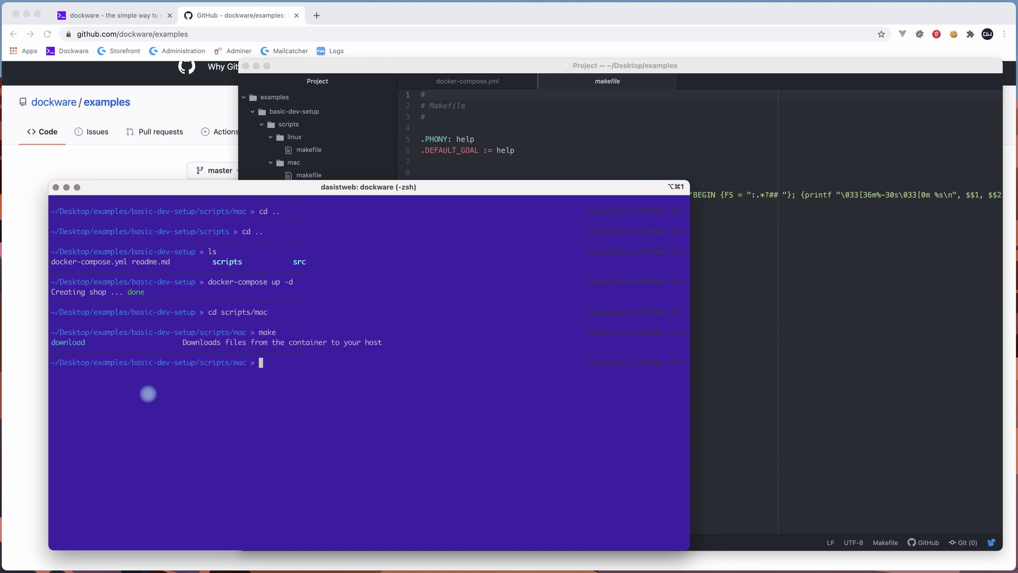
{"action": "type", "text": "make download"}
{"action": "key", "text": "Return"}
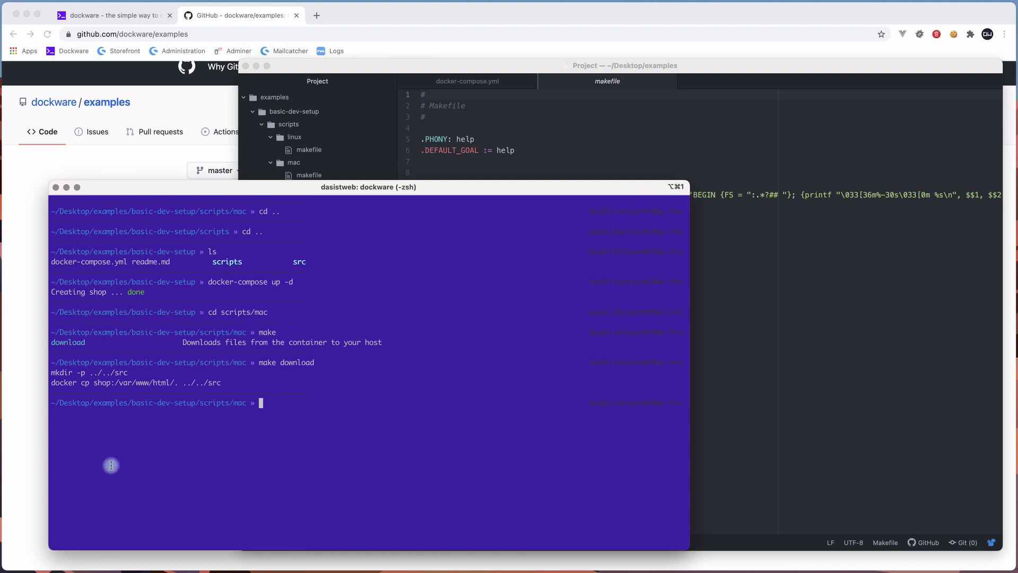
Expand src in Atom's project tree to check the downloaded shop files, then collapse it.
{"action": "left_click", "coordinate": [520, 155]}
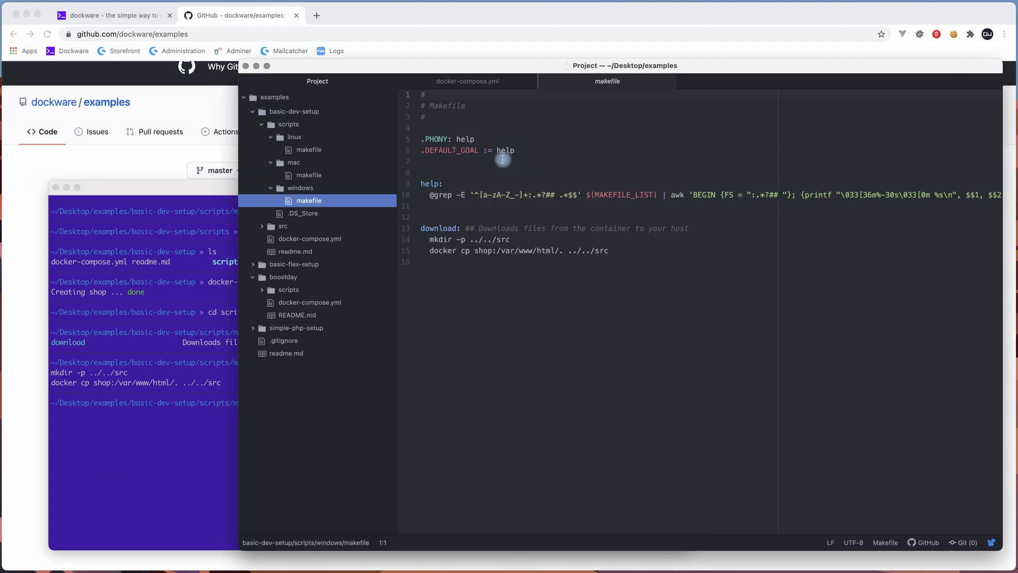
{"action": "left_click", "coordinate": [262, 127]}
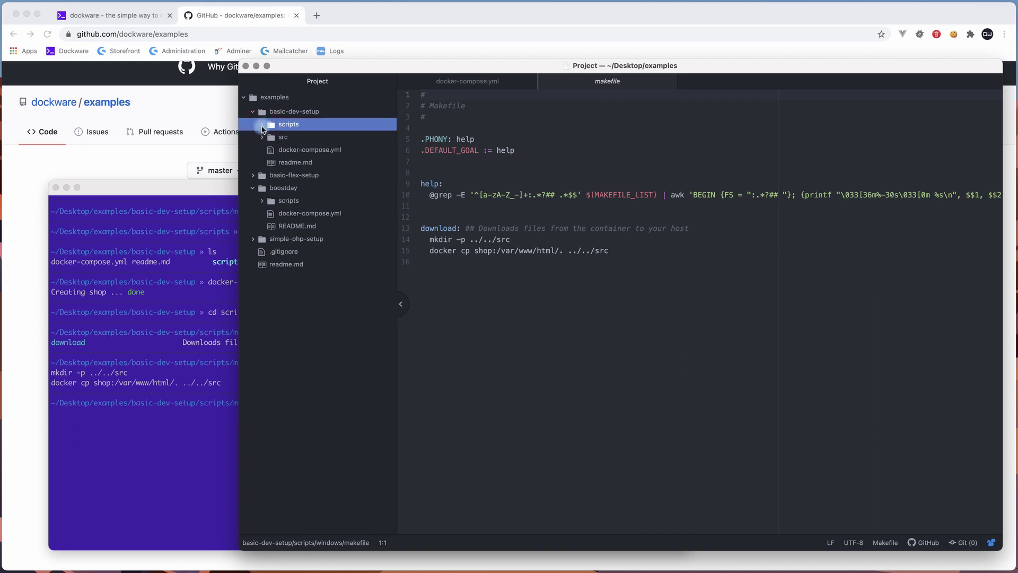
{"action": "left_click", "coordinate": [264, 138]}
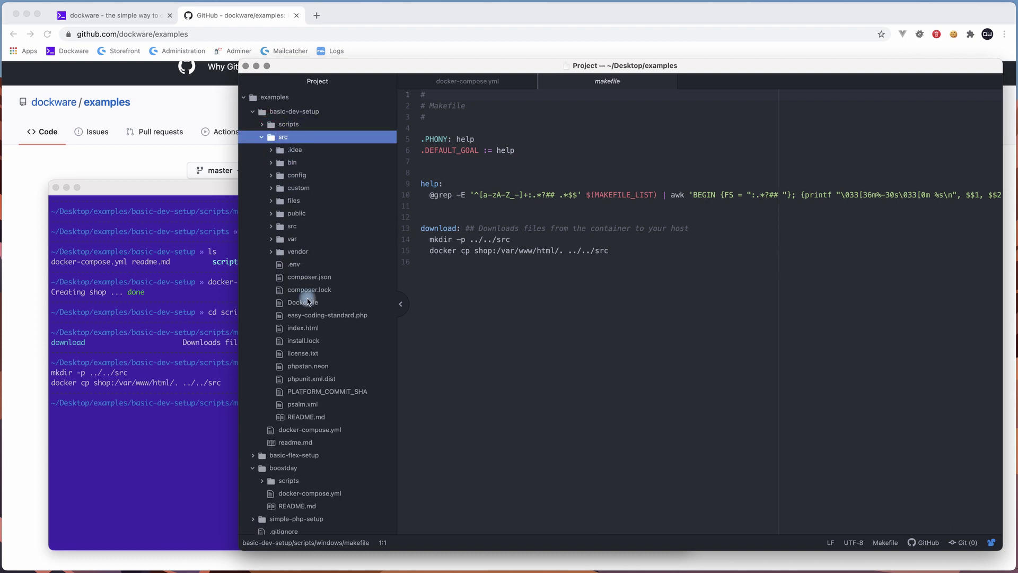
{"action": "left_click", "coordinate": [262, 138]}
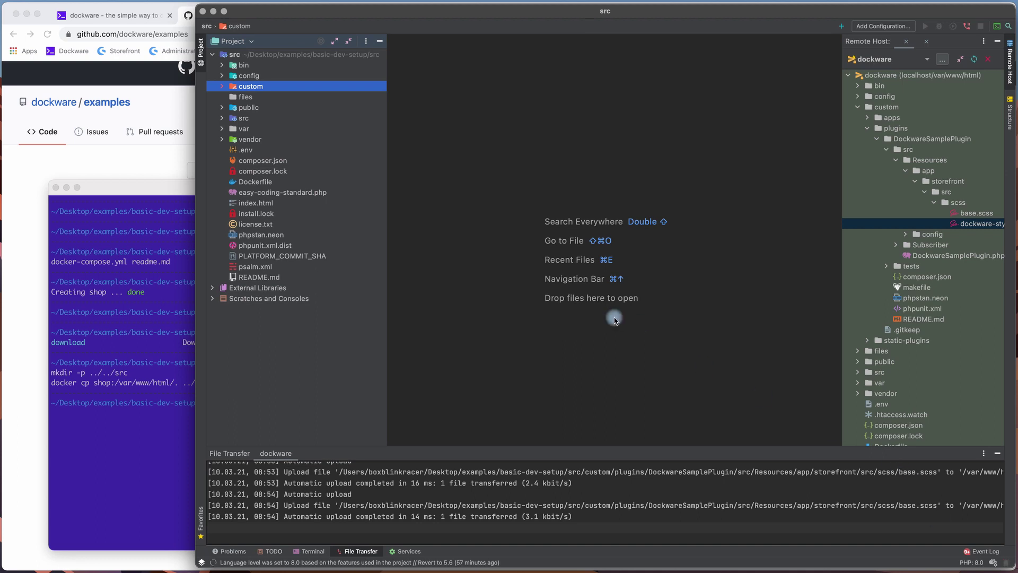
Collapse the custom folder in the dockware Remote Host tree.
{"action": "left_click", "coordinate": [856, 107]}
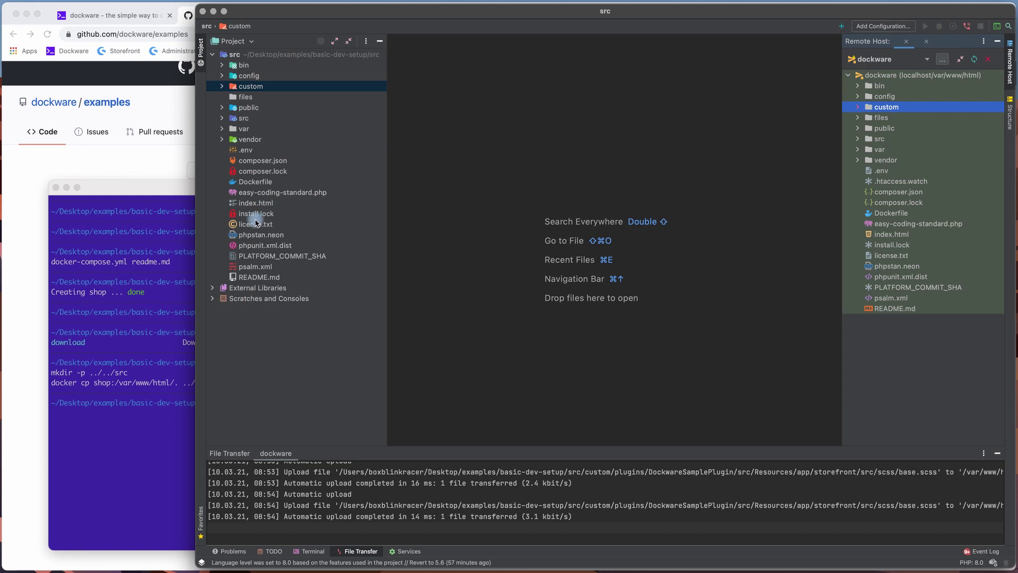
Load the Storefront bookmark on localhost in a new Chrome tab, then return to PhpStorm.
{"action": "left_click", "coordinate": [46, 171]}
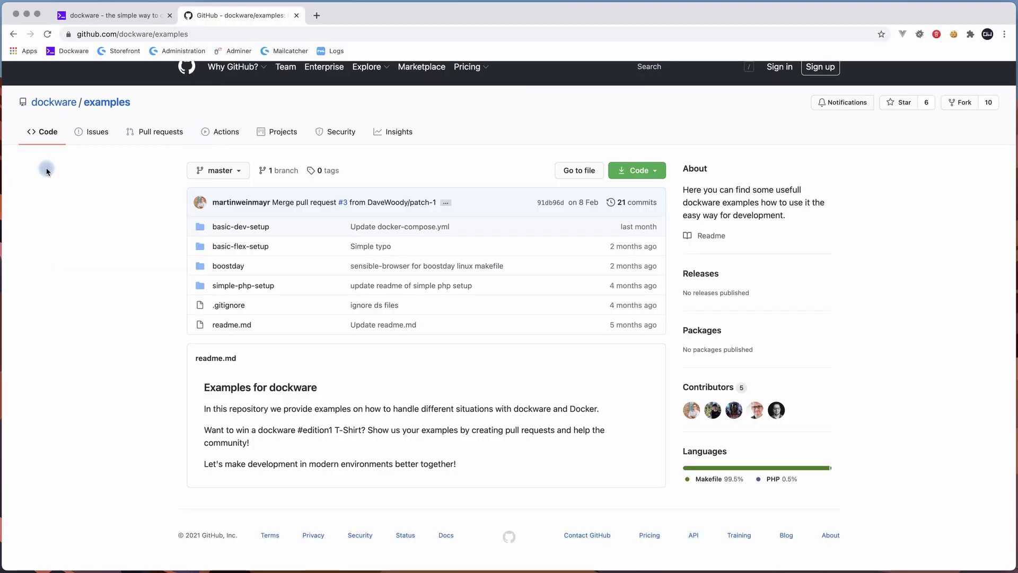
{"action": "key", "text": "super+t"}
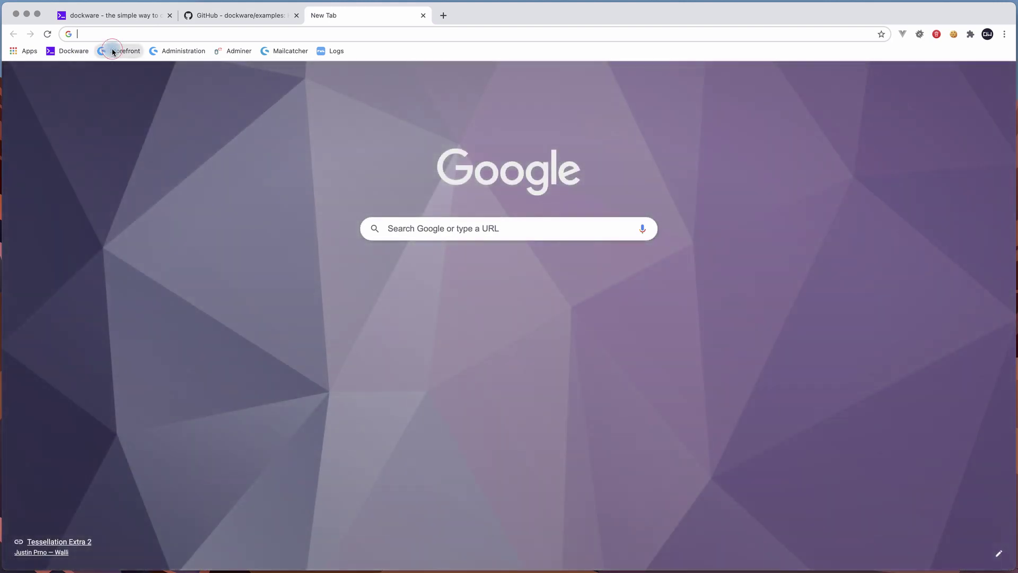
{"action": "left_click", "coordinate": [113, 52]}
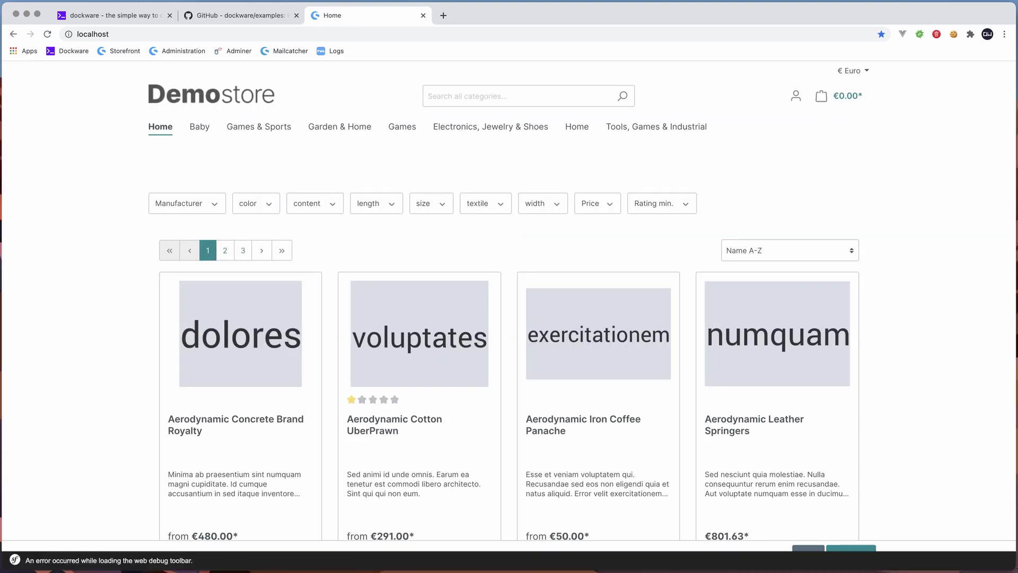
{"action": "key", "text": "super+Tab"}
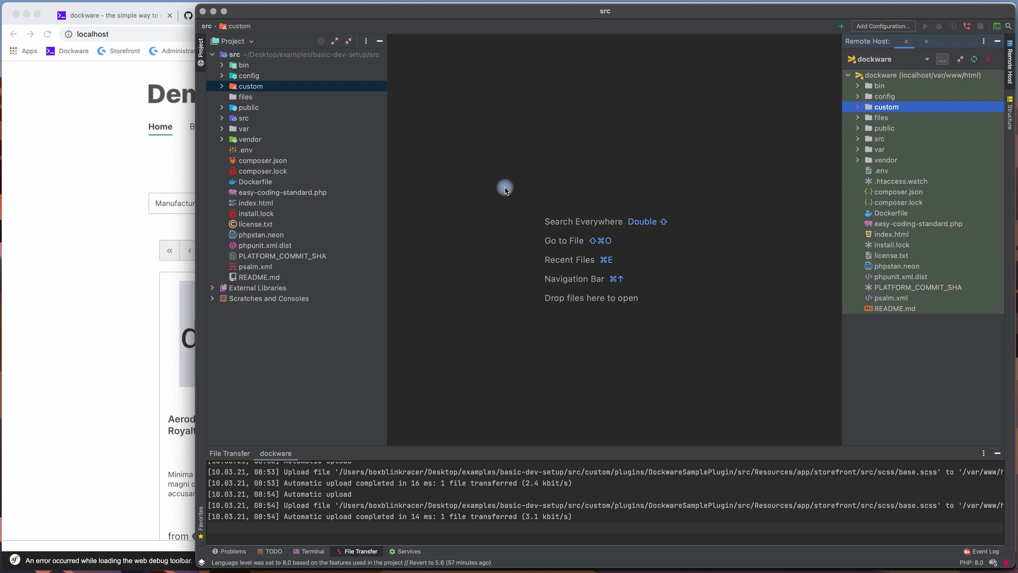
Remove the existing dockware server under Preferences > Build, Execution, Deployment > Deployment.
{"action": "key", "text": "super+comma"}
{"action": "left_click", "coordinate": [490, 236]}
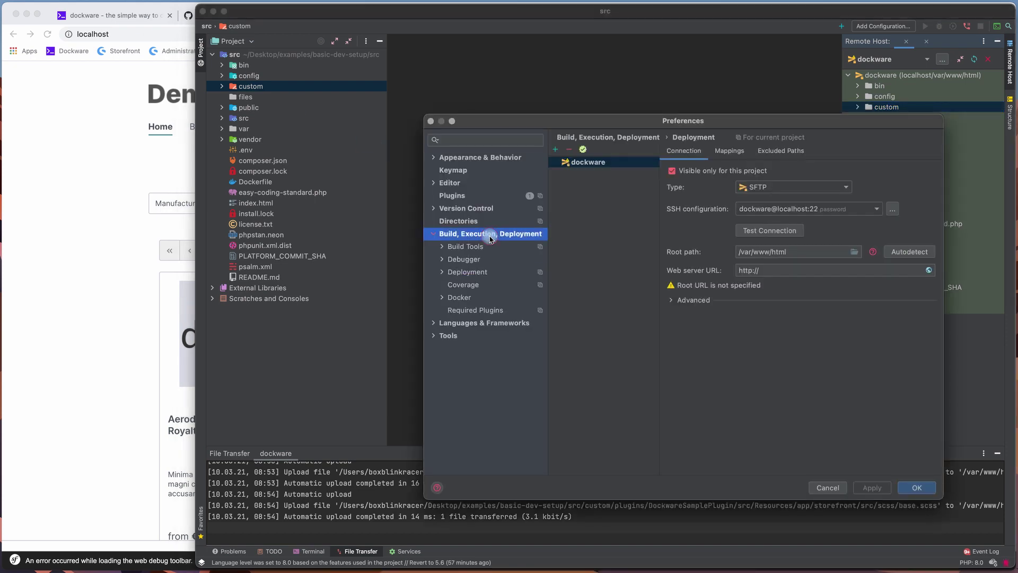
{"action": "left_click", "coordinate": [581, 191]}
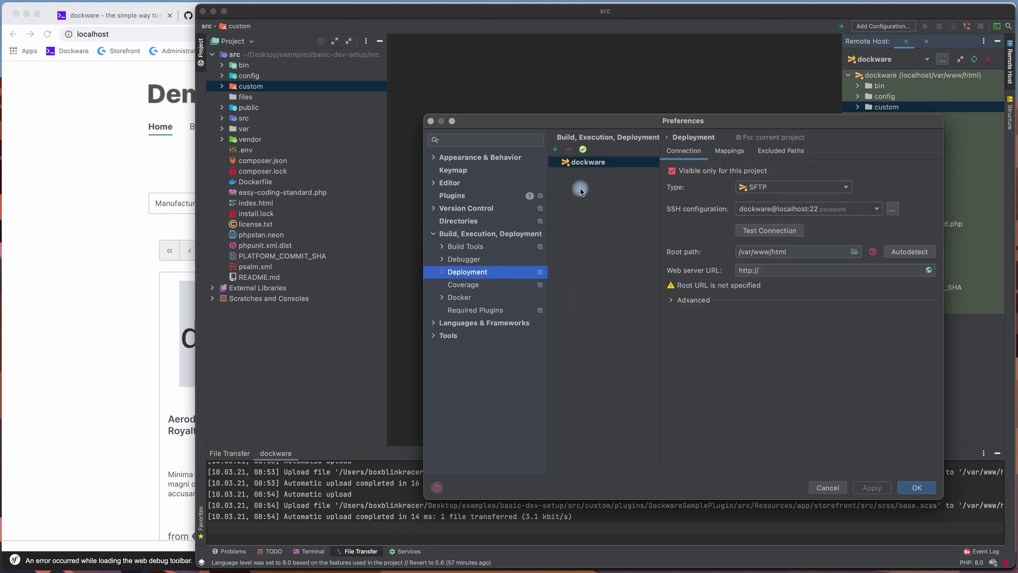
{"action": "left_click", "coordinate": [591, 165]}
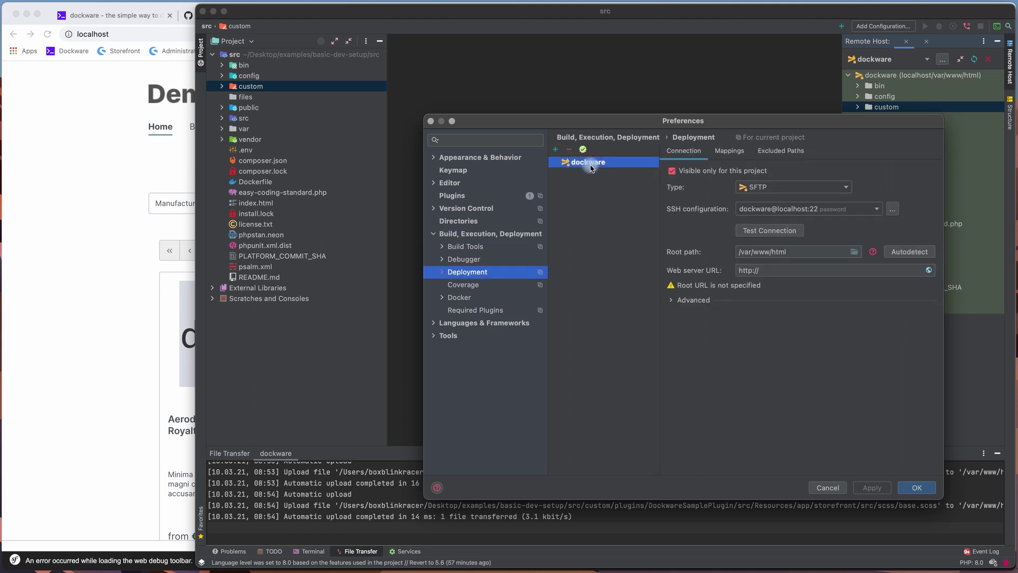
{"action": "left_click", "coordinate": [555, 149]}
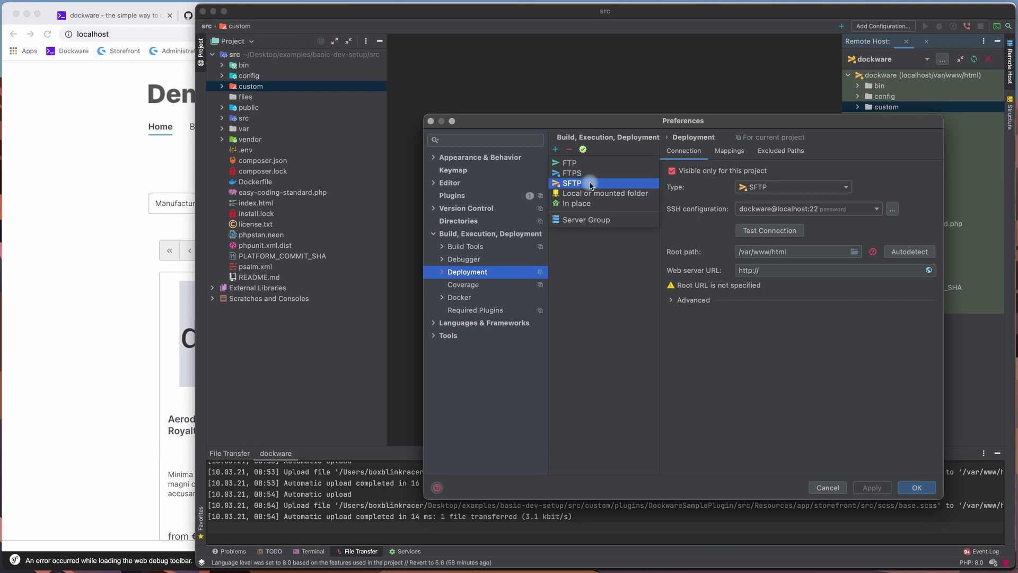
{"action": "left_click", "coordinate": [607, 253]}
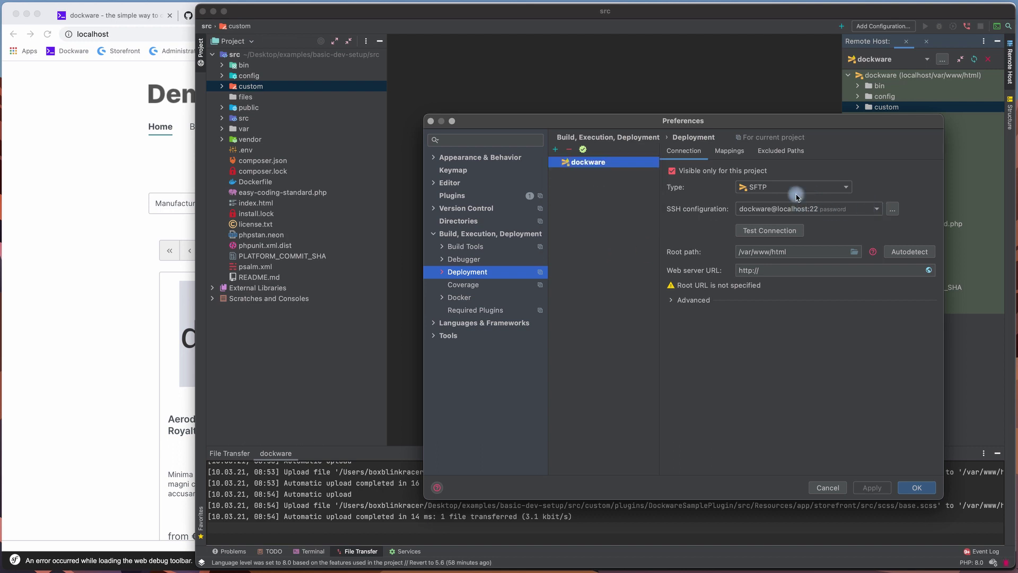
{"action": "left_click", "coordinate": [569, 149]}
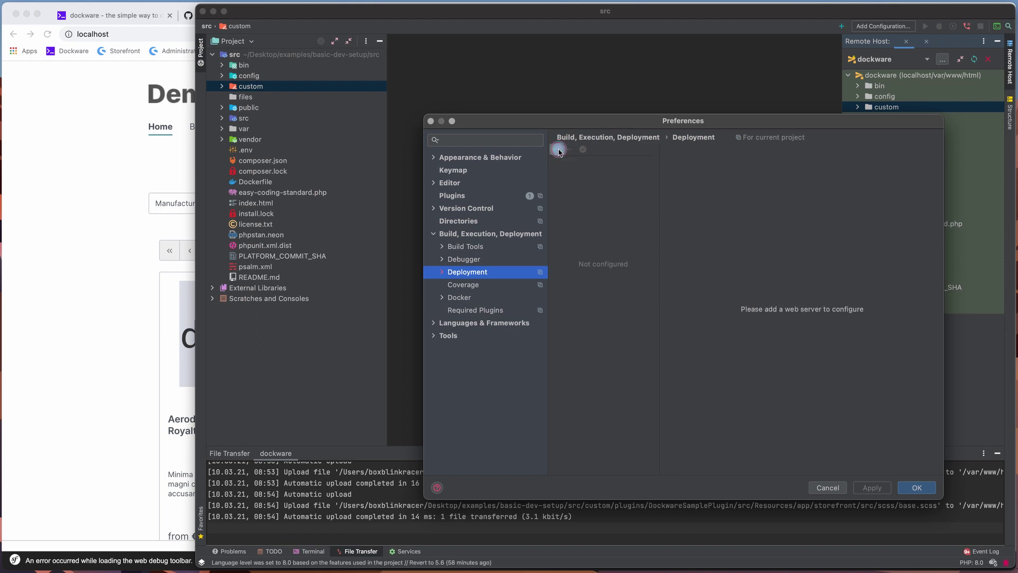
Add a new SFTP deployment server named dockware.
{"action": "left_click", "coordinate": [556, 149]}
{"action": "left_click", "coordinate": [569, 182]}
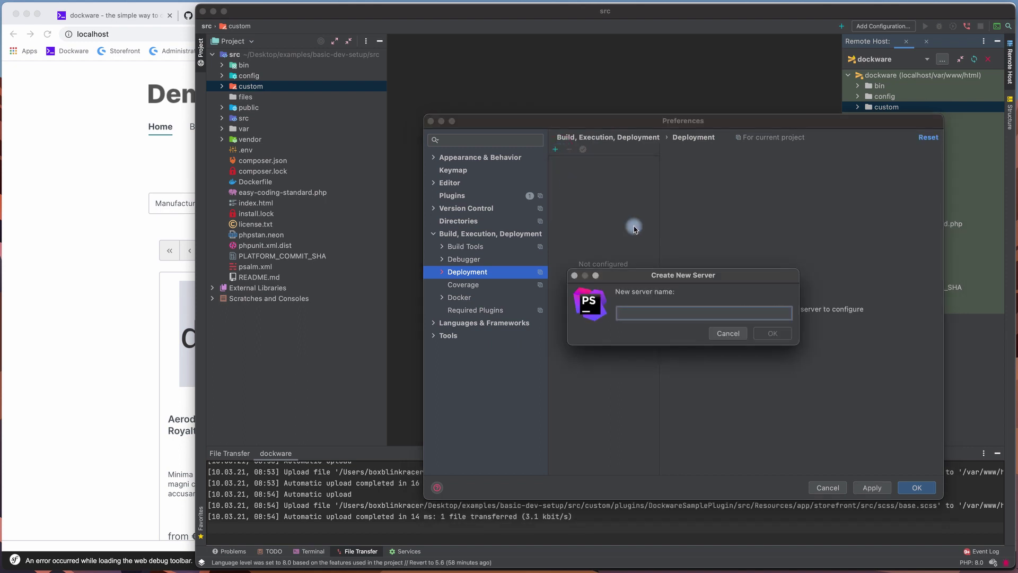
{"action": "type", "text": "dockware"}
{"action": "key", "text": "Return"}
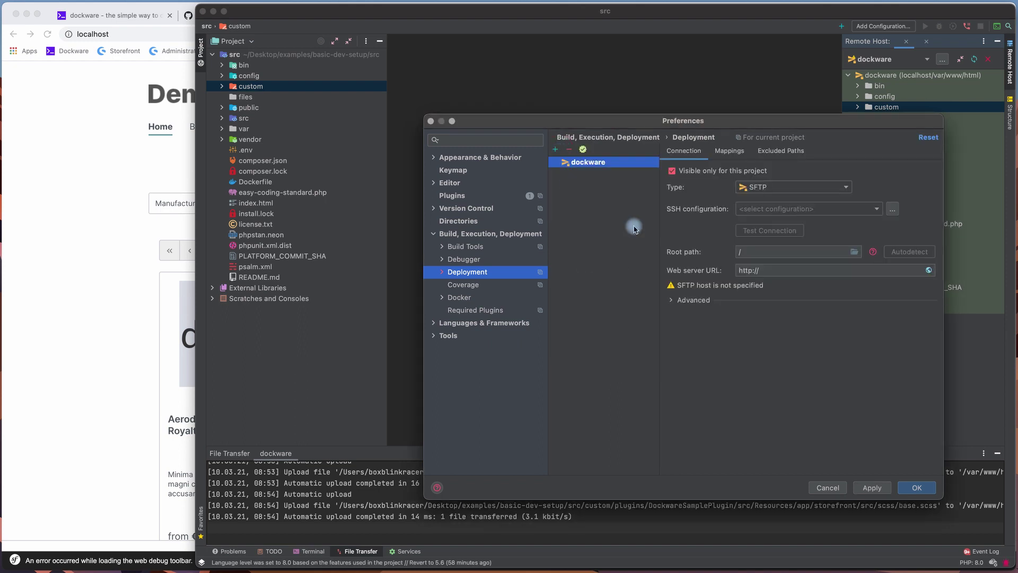
Replace the old dockware@localhost:22 SSH configuration, checking the container's port 22 mapping in the terminal.
{"action": "left_click", "coordinate": [891, 208]}
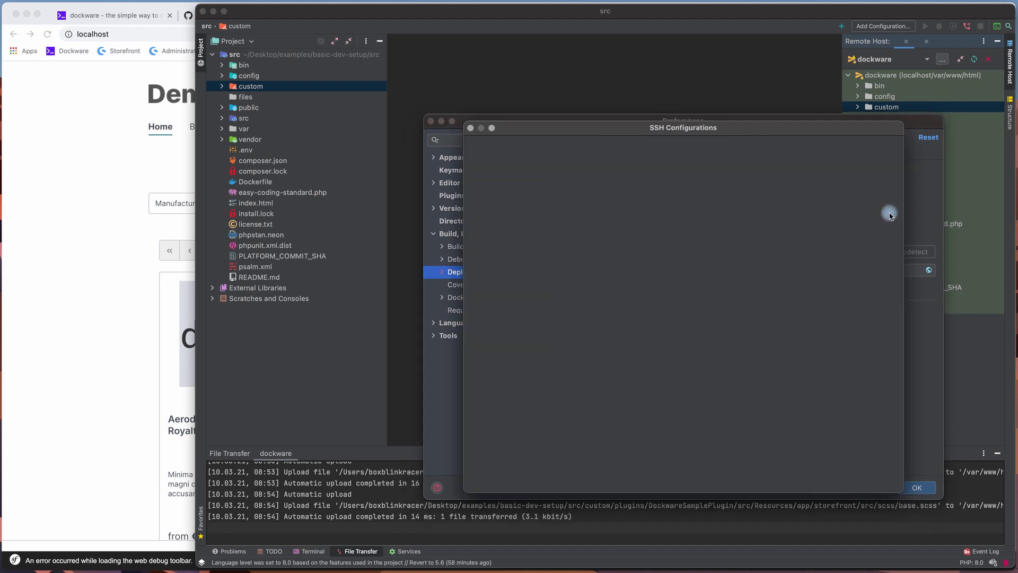
{"action": "left_click", "coordinate": [495, 150]}
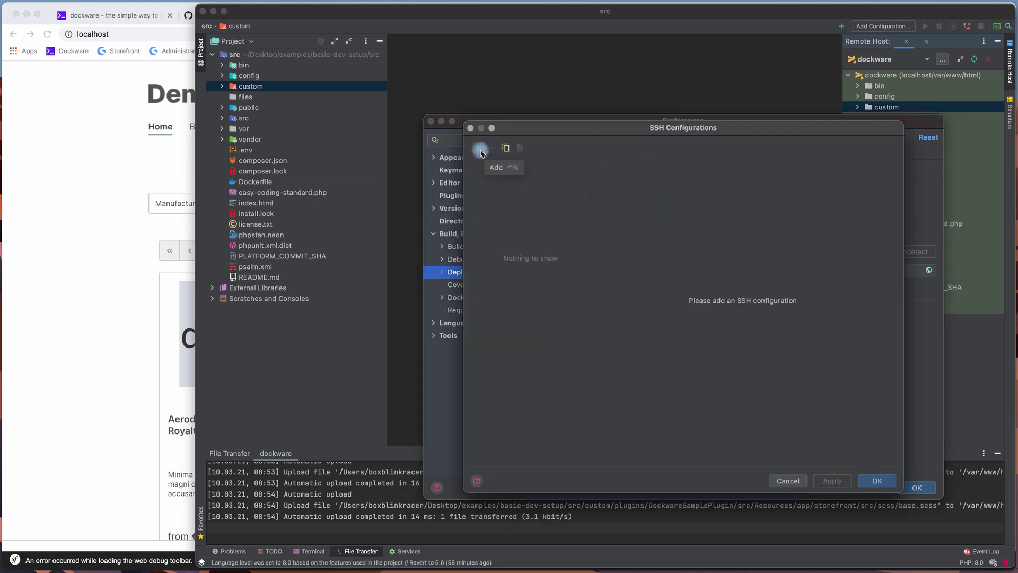
{"action": "left_click", "coordinate": [480, 150]}
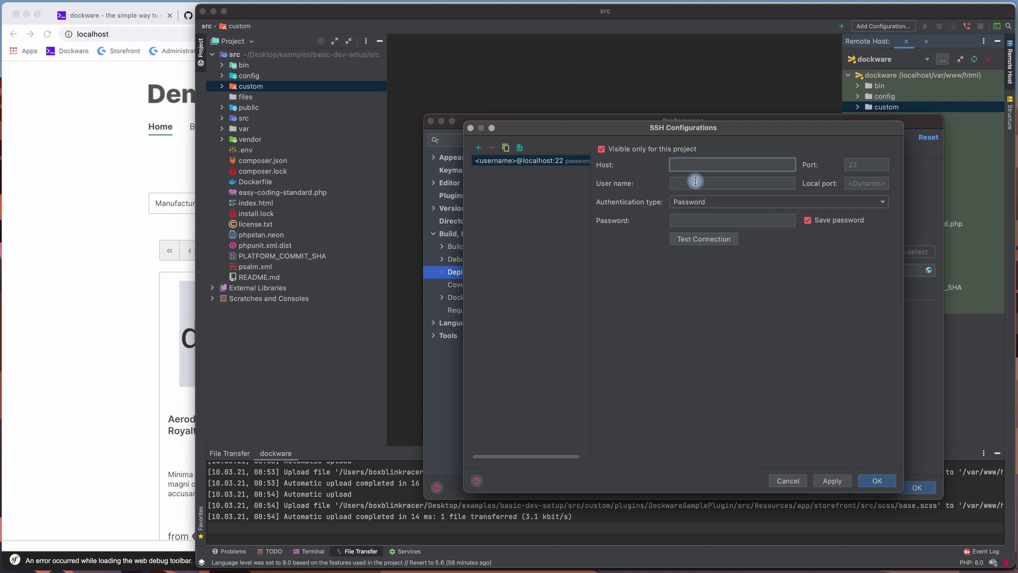
{"action": "type", "text": "localhost"}
{"action": "key", "text": "super+Tab"}
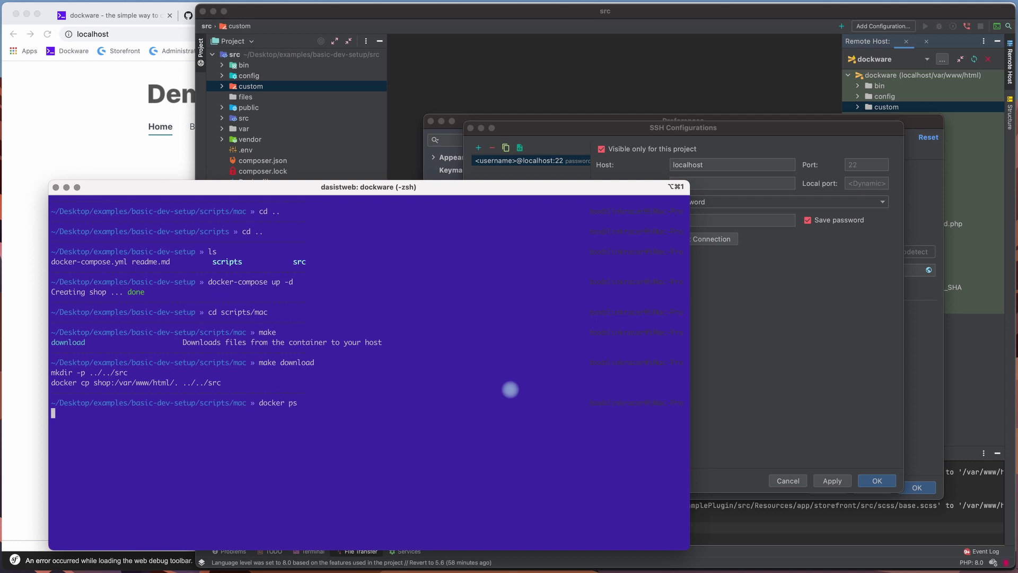
{"action": "mouse_move", "coordinate": [499, 434]}
{"action": "left_mouse_down"}
{"action": "mouse_move", "coordinate": [412, 433]}
{"action": "mouse_move", "coordinate": [425, 434]}
{"action": "left_mouse_up"}
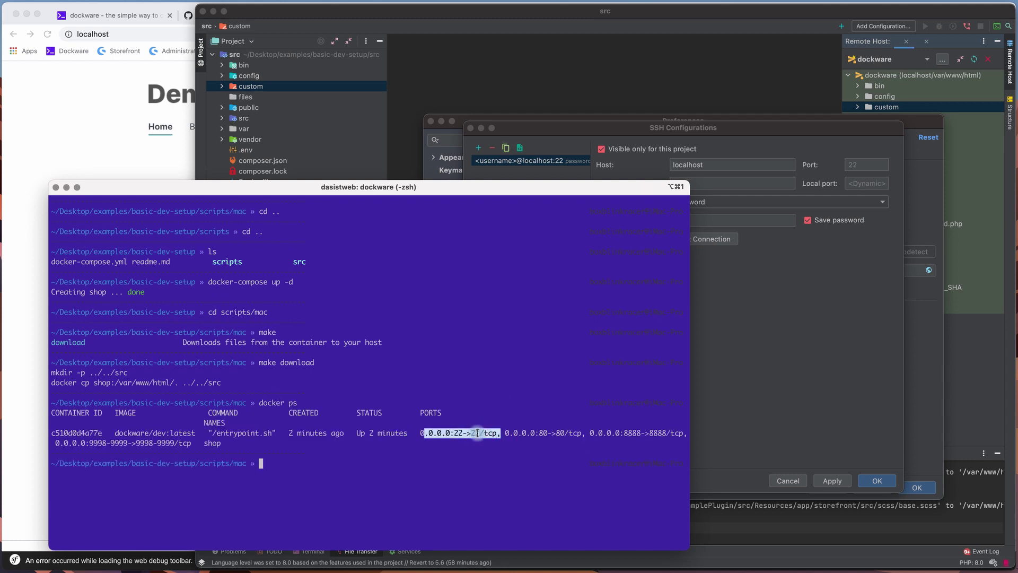
{"action": "left_click", "coordinate": [769, 343]}
Enter port 22, user dockware and password, test the connection successfully and save.
{"action": "left_click", "coordinate": [860, 167]}
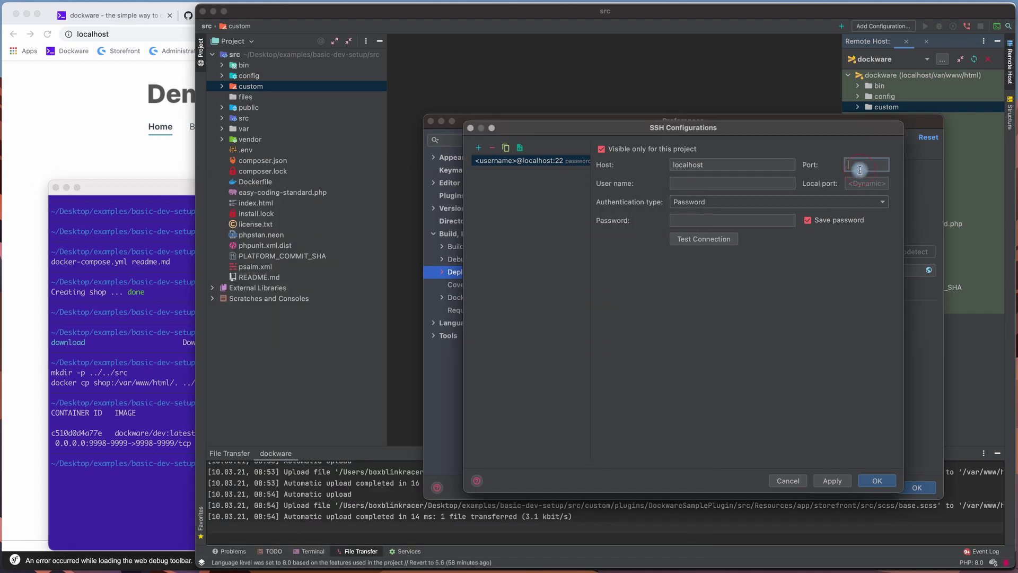
{"action": "type", "text": "22"}
{"action": "left_click", "coordinate": [756, 184]}
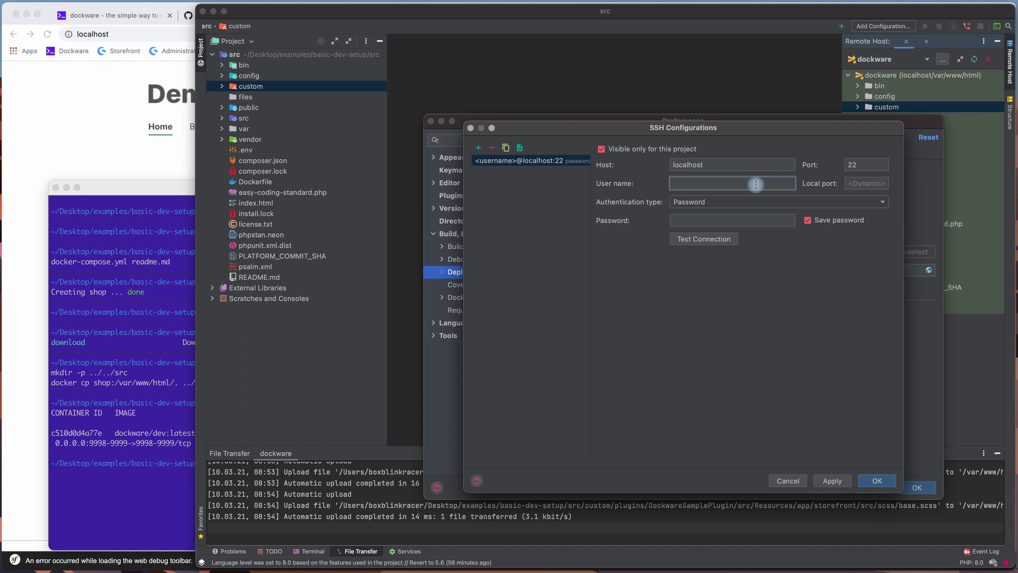
{"action": "type", "text": "dockware"}
{"action": "left_click", "coordinate": [732, 219]}
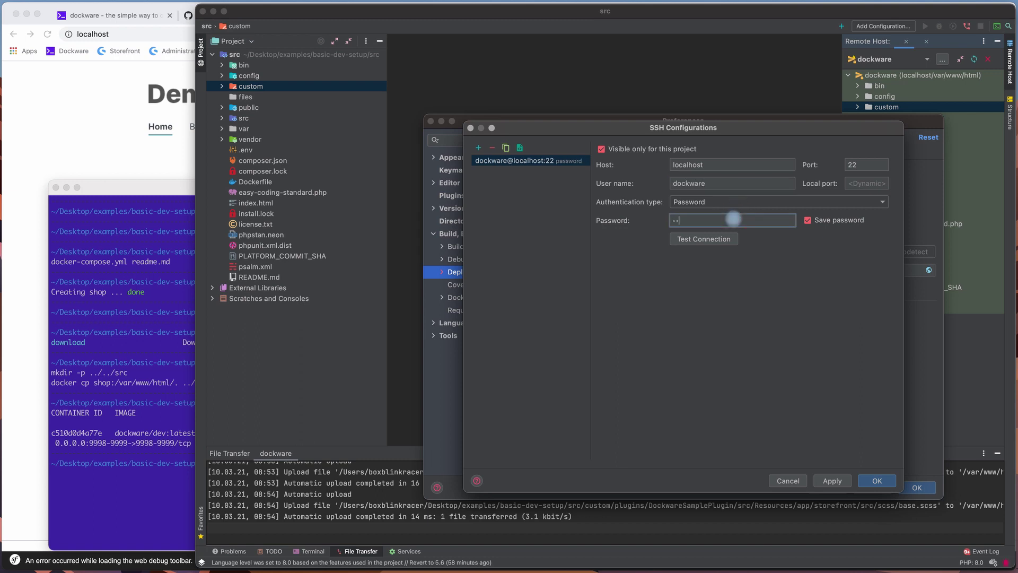
{"action": "type", "text": "are"}
{"action": "left_click", "coordinate": [704, 238]}
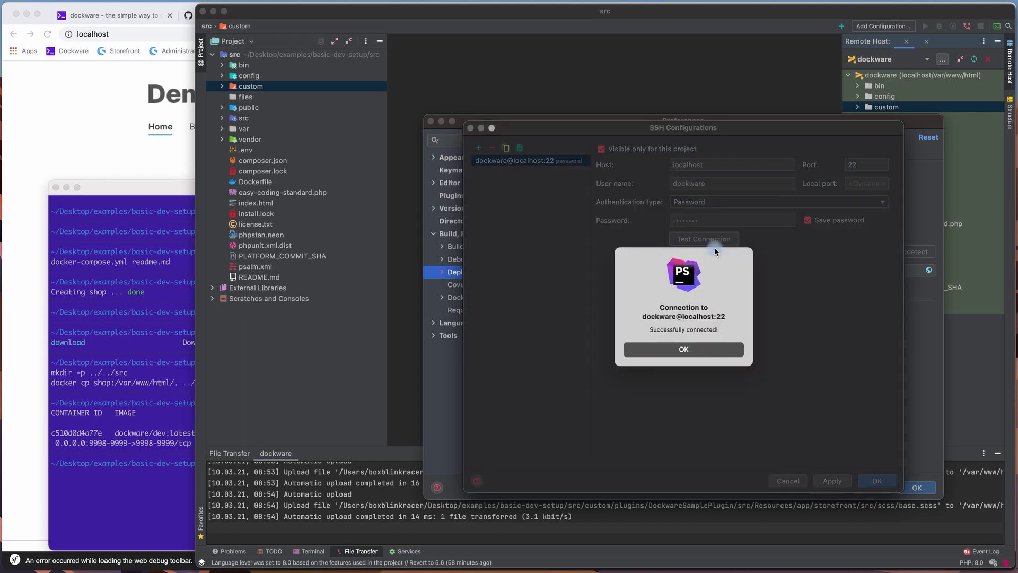
{"action": "left_click", "coordinate": [672, 351]}
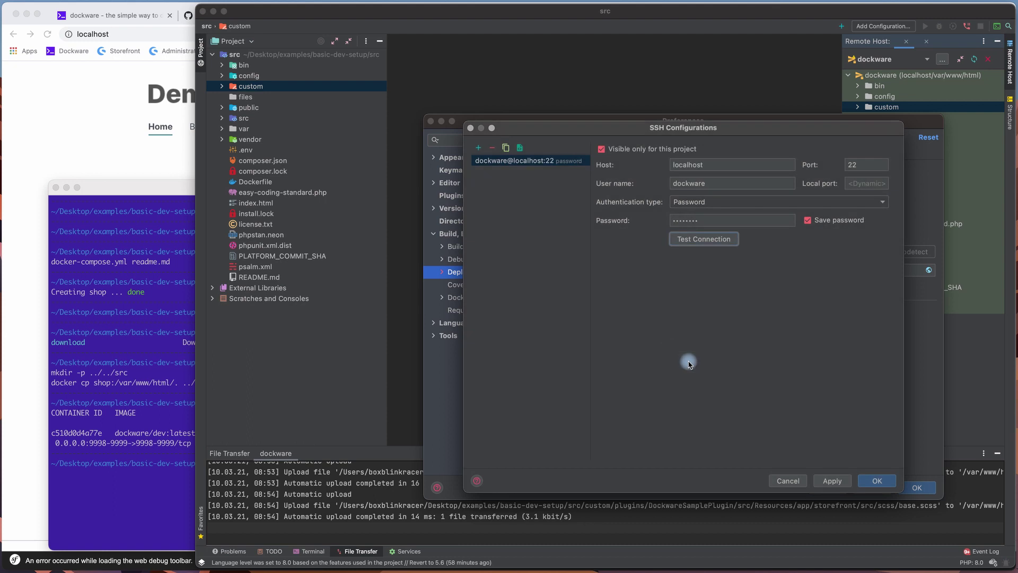
{"action": "left_click", "coordinate": [873, 481]}
Set the dockware server root to /var/www/html with deployment path /, then save.
{"action": "left_click", "coordinate": [778, 249]}
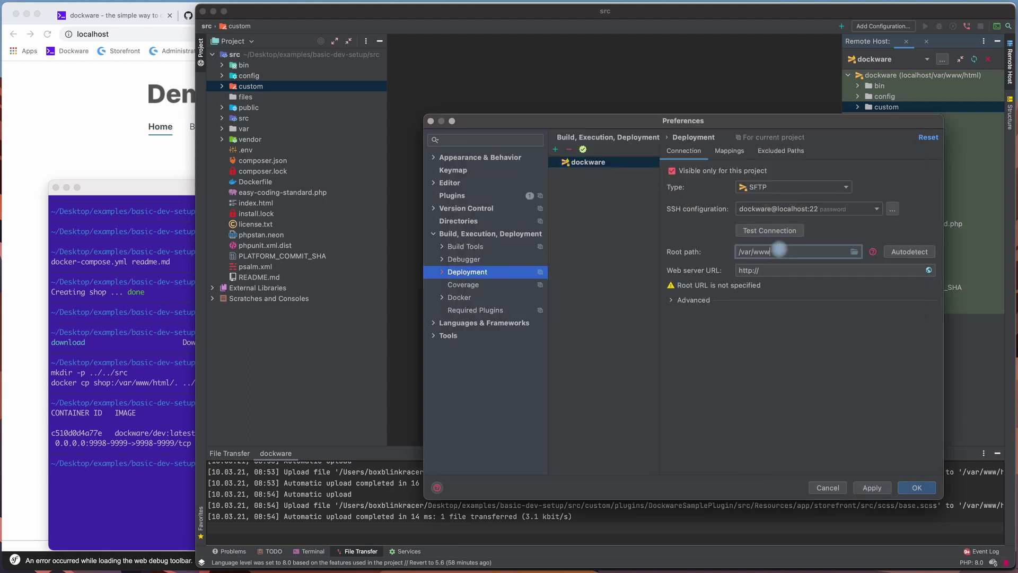
{"action": "left_click", "coordinate": [728, 150]}
{"action": "left_click", "coordinate": [733, 189]}
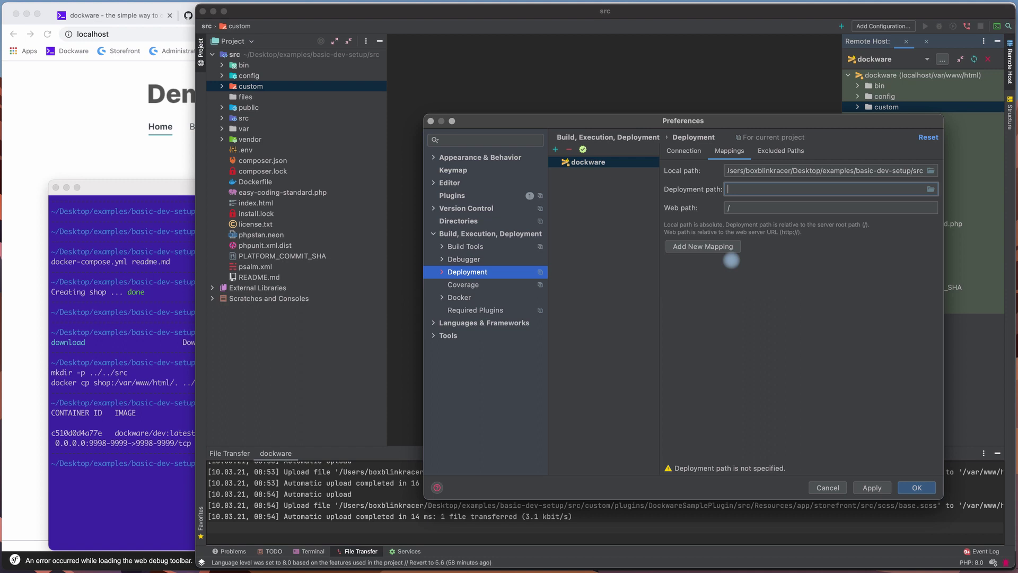
{"action": "type", "text": "/"}
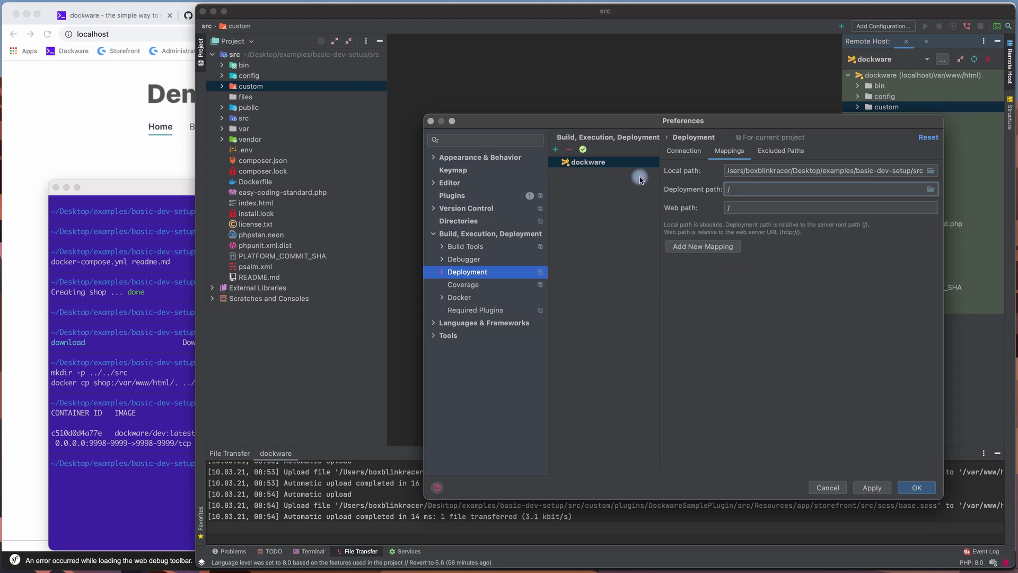
{"action": "left_click", "coordinate": [914, 487]}
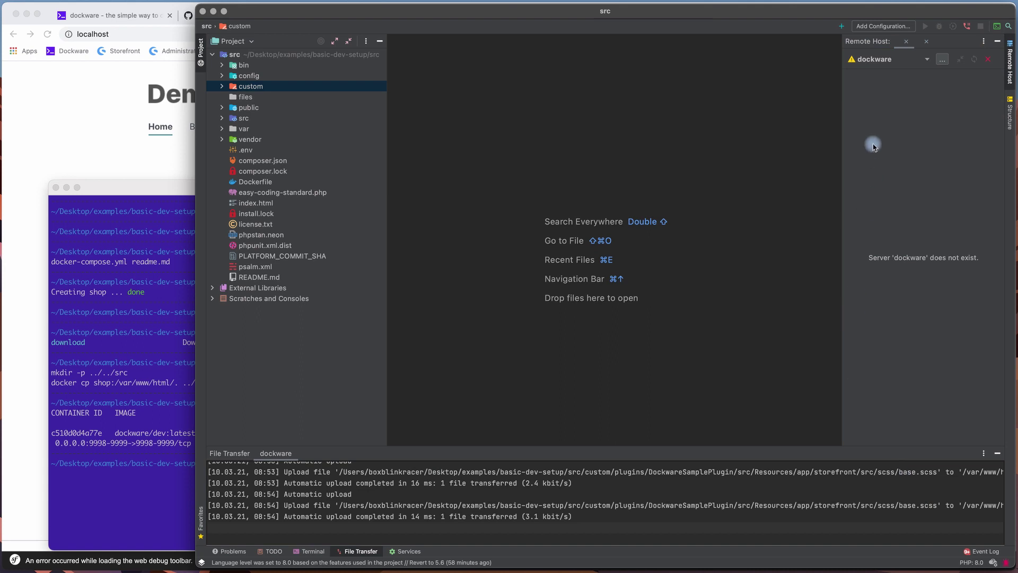
Select the dockware server in Remote Host to list the container's /var/www/html files.
{"action": "left_click", "coordinate": [914, 64]}
{"action": "left_click", "coordinate": [902, 73]}
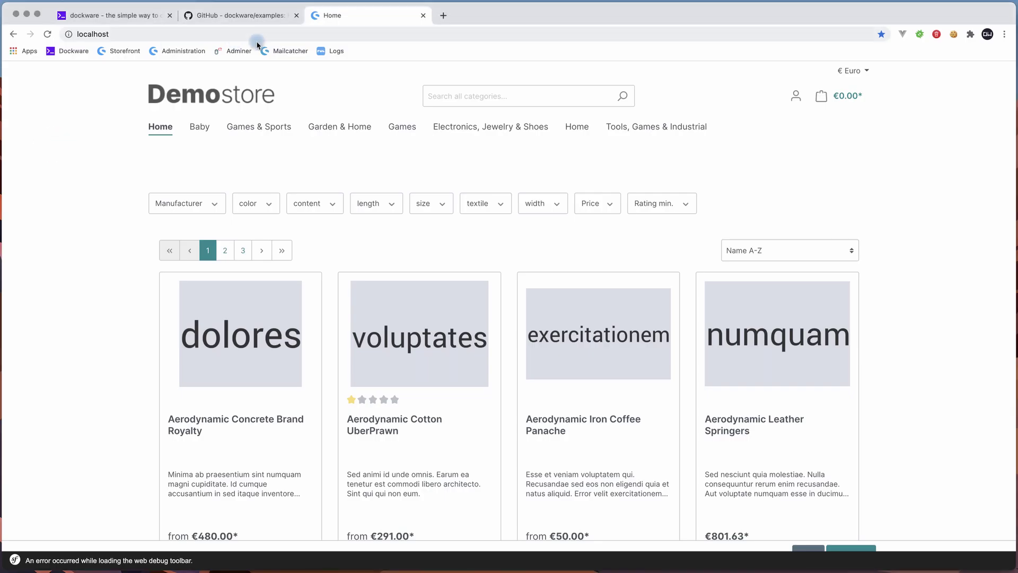
Open Shopware Administration in a new tab and view Settings > System > Plugins.
{"action": "left_click", "coordinate": [441, 16]}
{"action": "left_click", "coordinate": [180, 51]}
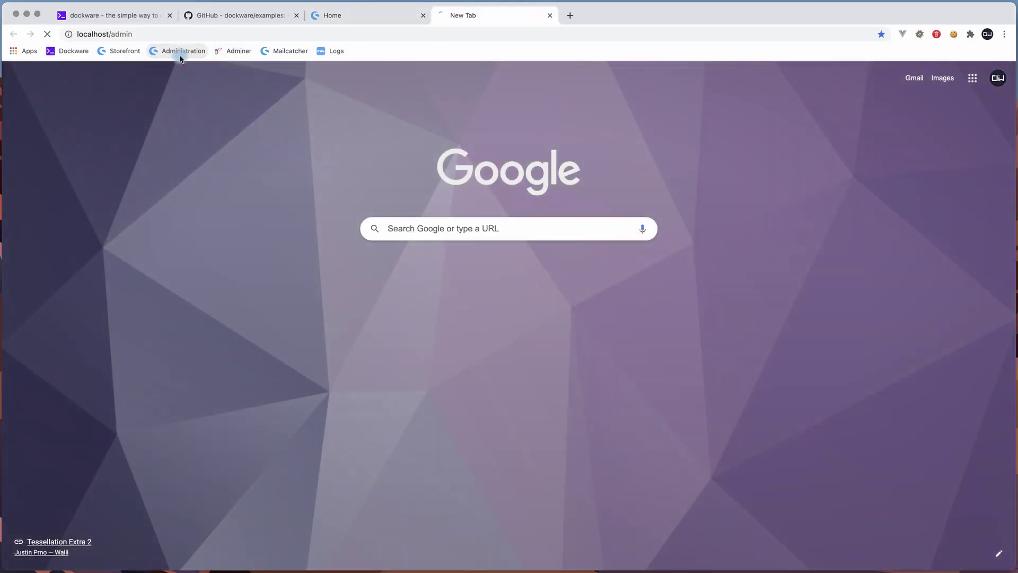
{"action": "type", "text": "admin"}
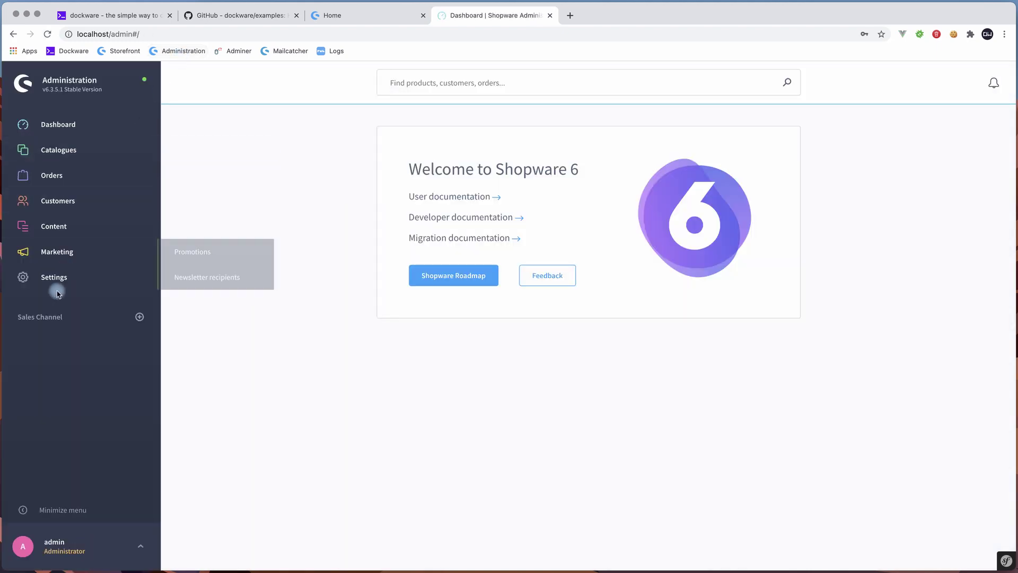
{"action": "left_click", "coordinate": [60, 285]}
{"action": "left_click", "coordinate": [199, 216]}
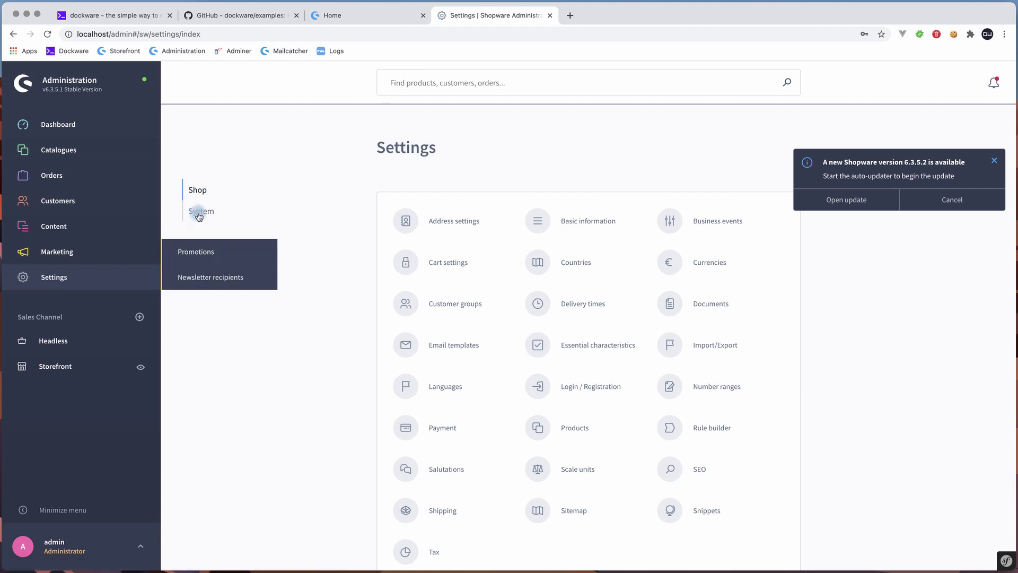
{"action": "left_click", "coordinate": [433, 304]}
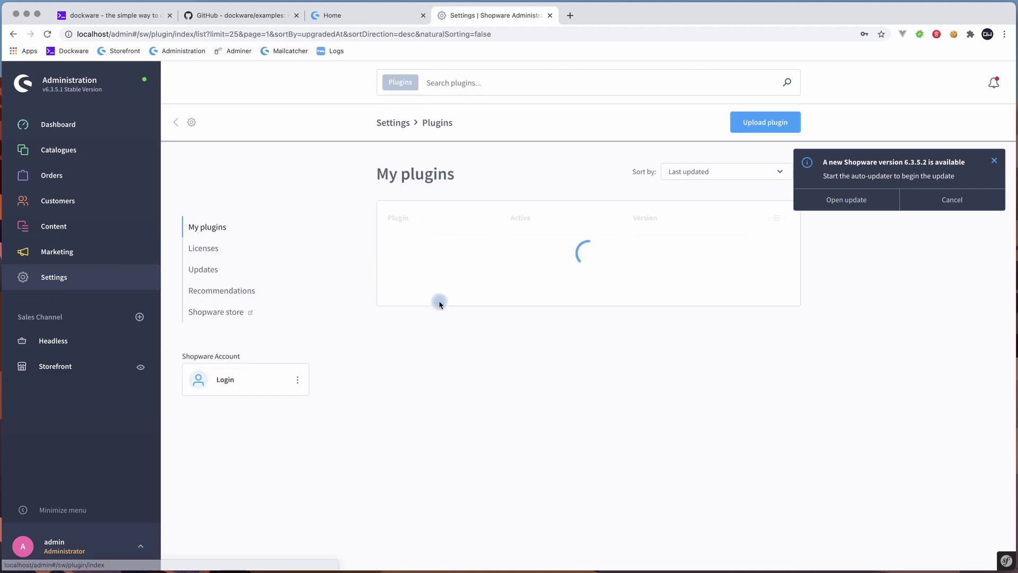
{"action": "left_click", "coordinate": [992, 162]}
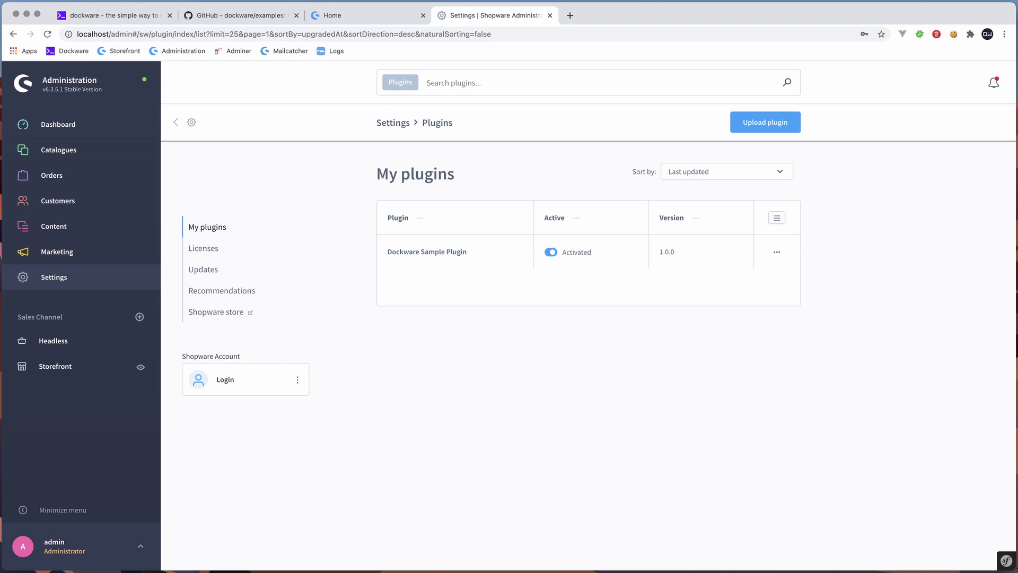
{"action": "key", "text": "super+Tab"}
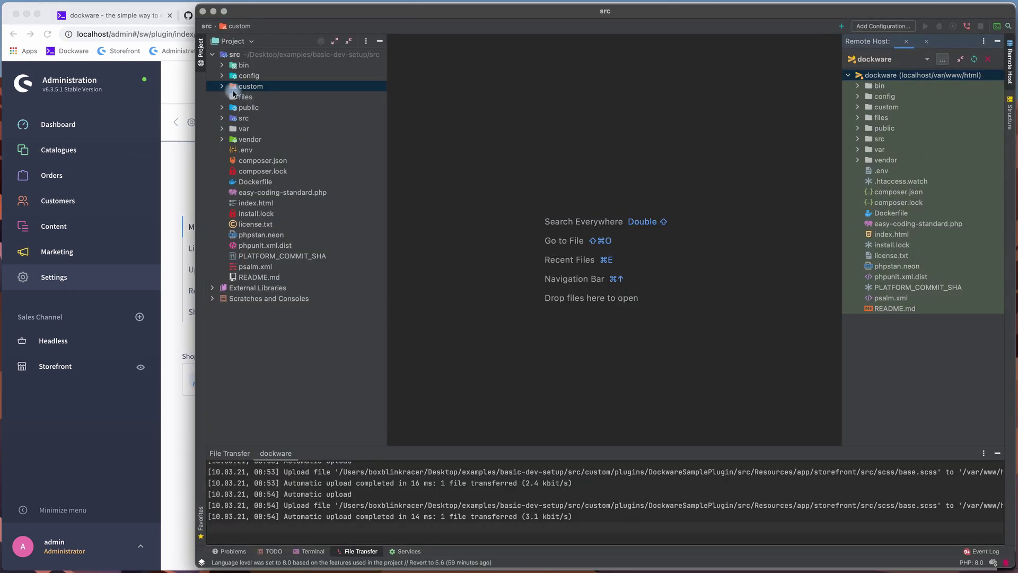
Open Subscriber.php from custom/plugins/DockwareSamplePlugin/src/Subscriber/Storefront in the editor.
{"action": "left_click", "coordinate": [222, 87]}
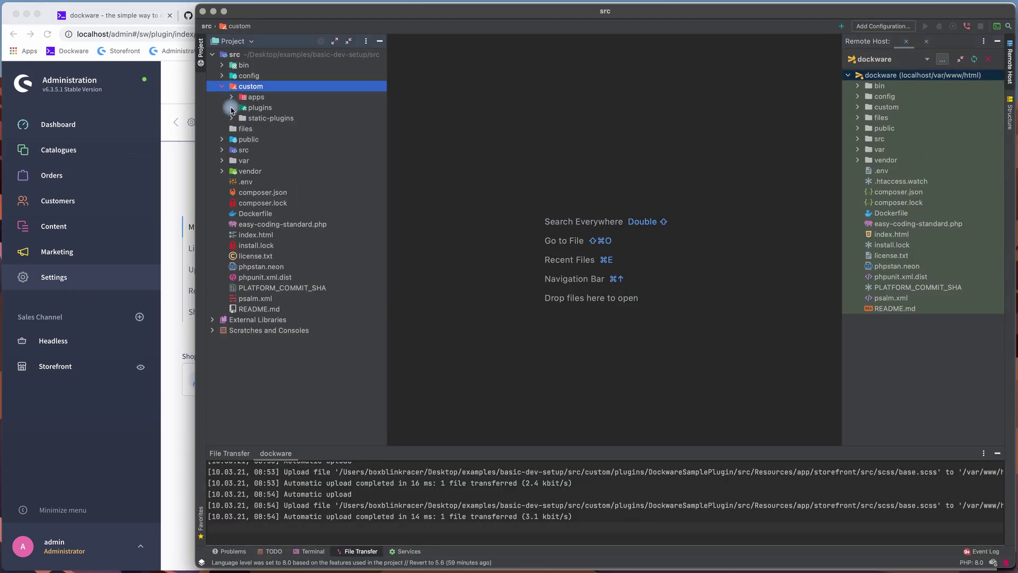
{"action": "left_click", "coordinate": [232, 108]}
{"action": "left_click", "coordinate": [242, 119]}
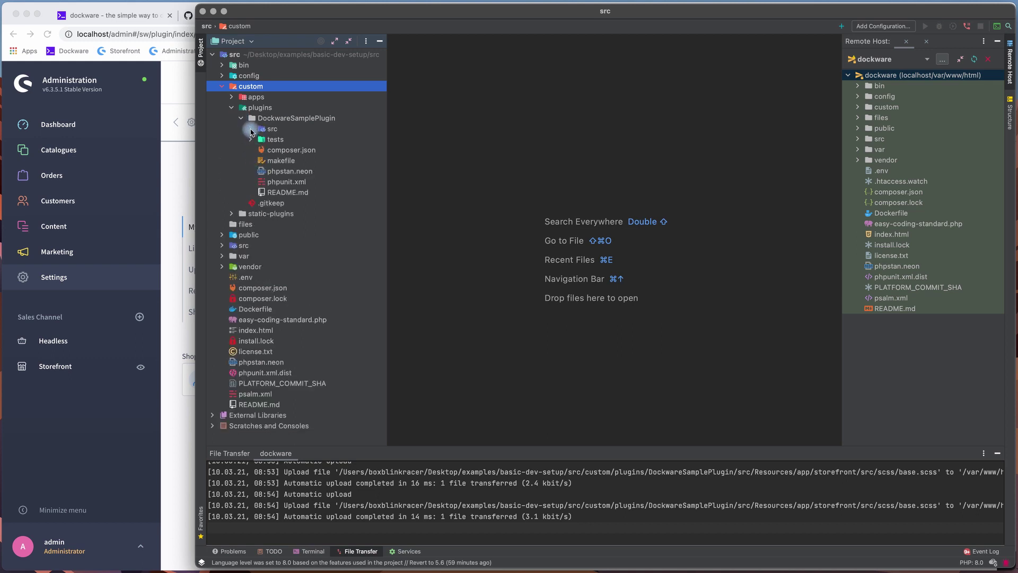
{"action": "left_click", "coordinate": [250, 129]}
{"action": "left_click", "coordinate": [260, 150]}
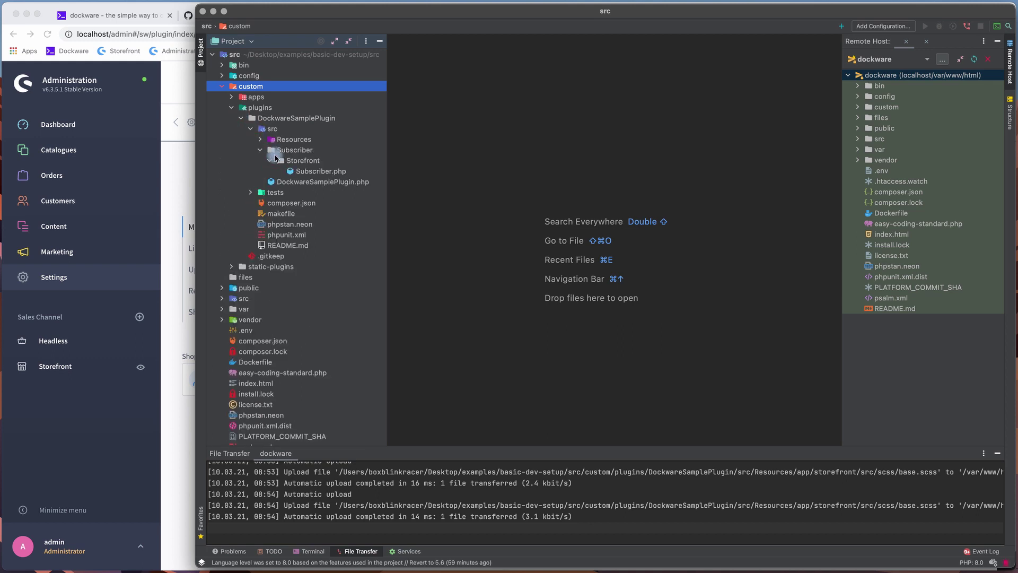
{"action": "double_click", "coordinate": [314, 171]}
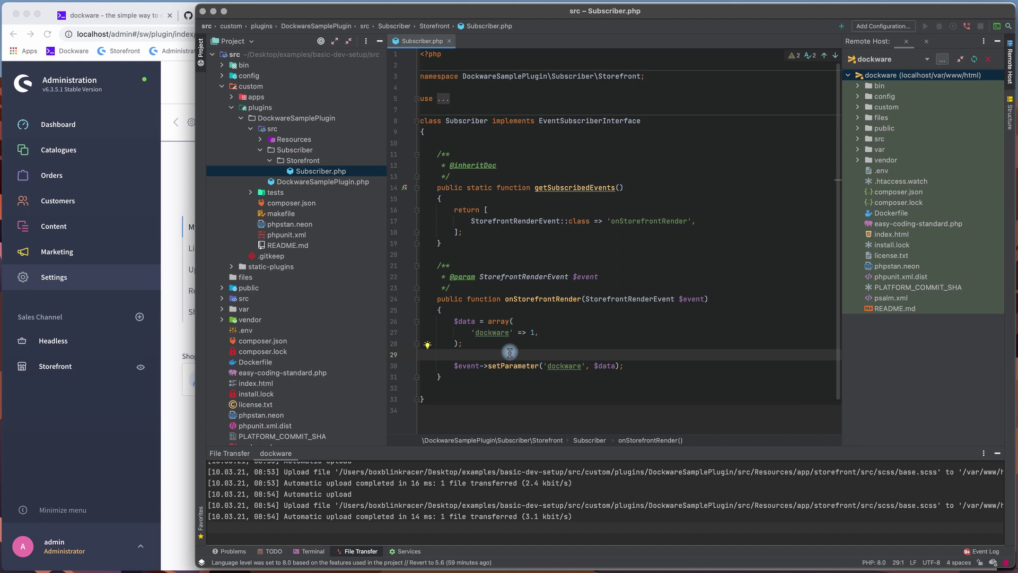
Insert die('dockware'); before setParameter and upload Subscriber.php to dockware.
{"action": "key", "text": "Return"}
{"action": "type", "text": "die('dockware');"}
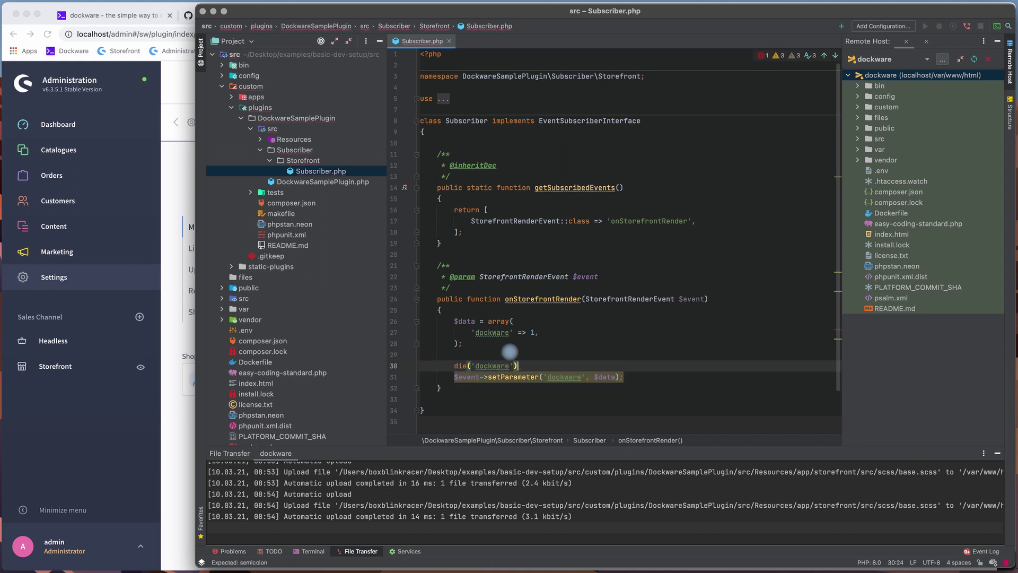
{"action": "key", "text": "Return"}
{"action": "right_click", "coordinate": [531, 351]}
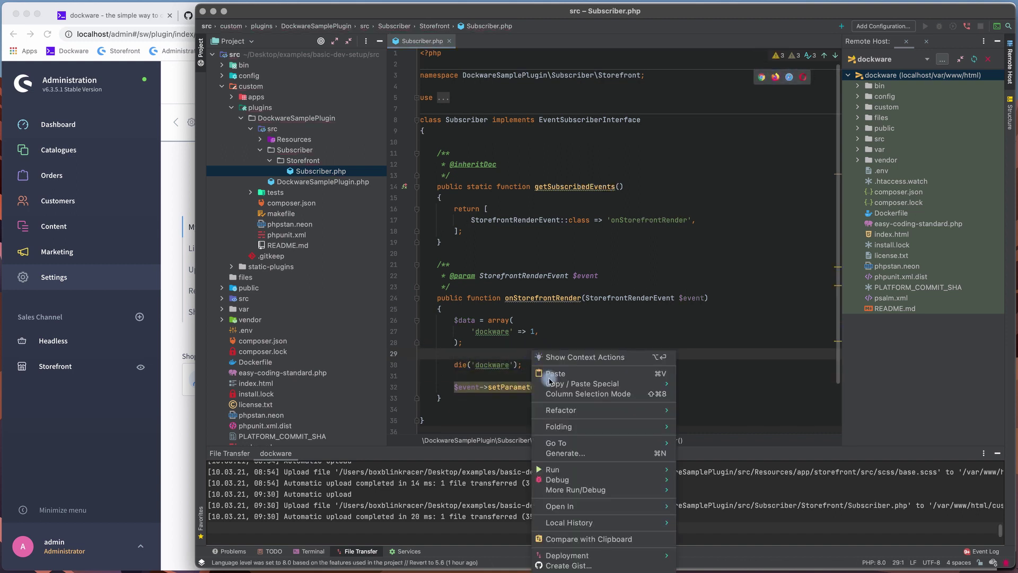
{"action": "mouse_move", "coordinate": [567, 555]}
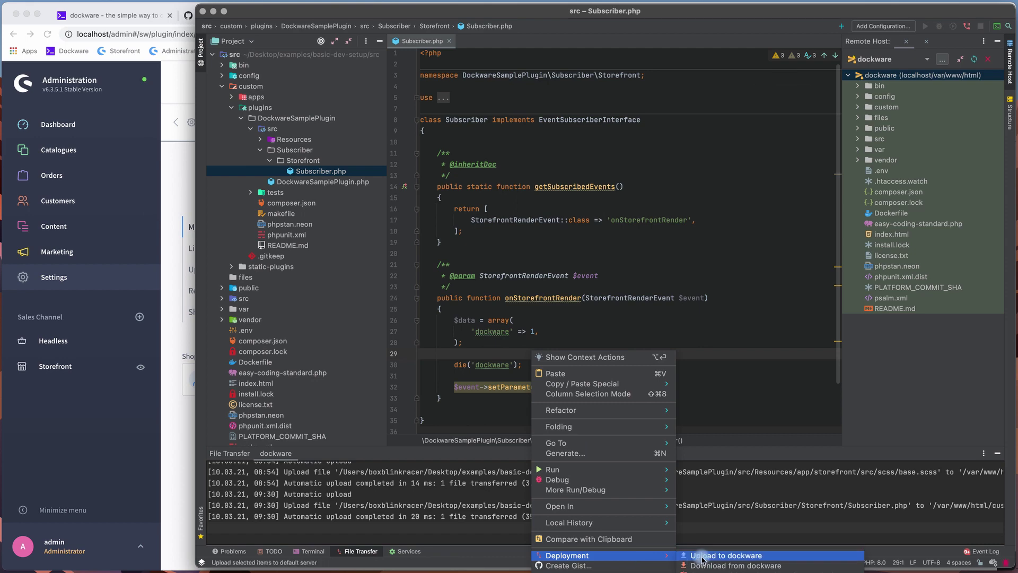
{"action": "left_click", "coordinate": [703, 557]}
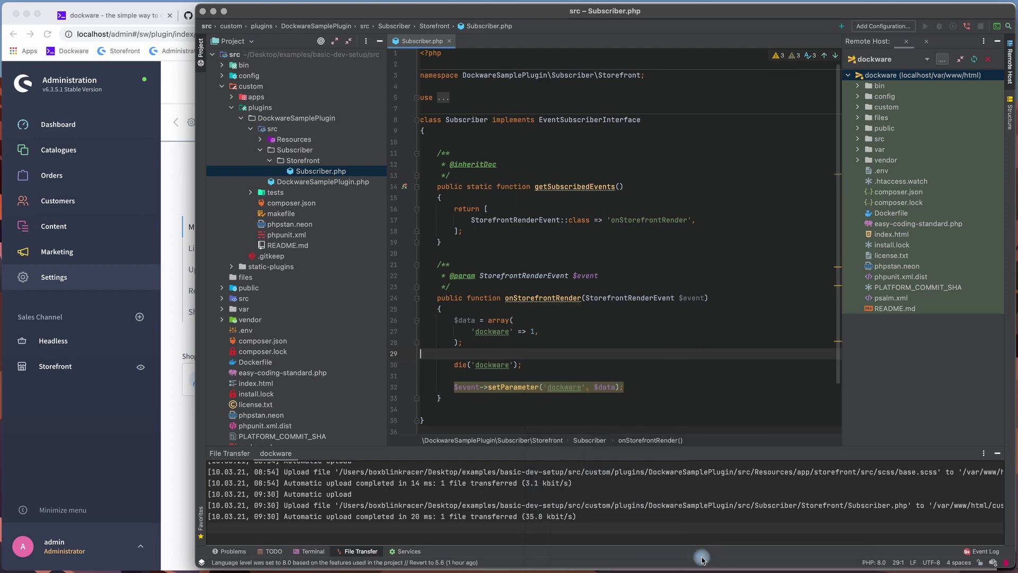
{"action": "left_click", "coordinate": [183, 417]}
Reload the storefront to see 'dockware', then delete the die line from Subscriber.php.
{"action": "left_click", "coordinate": [343, 19]}
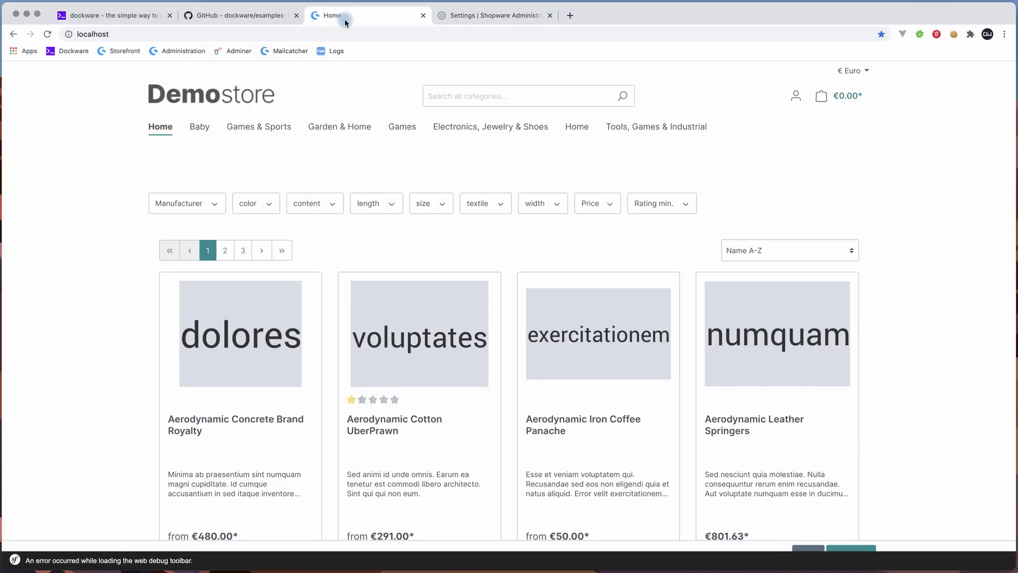
{"action": "key", "text": "ctrl+r"}
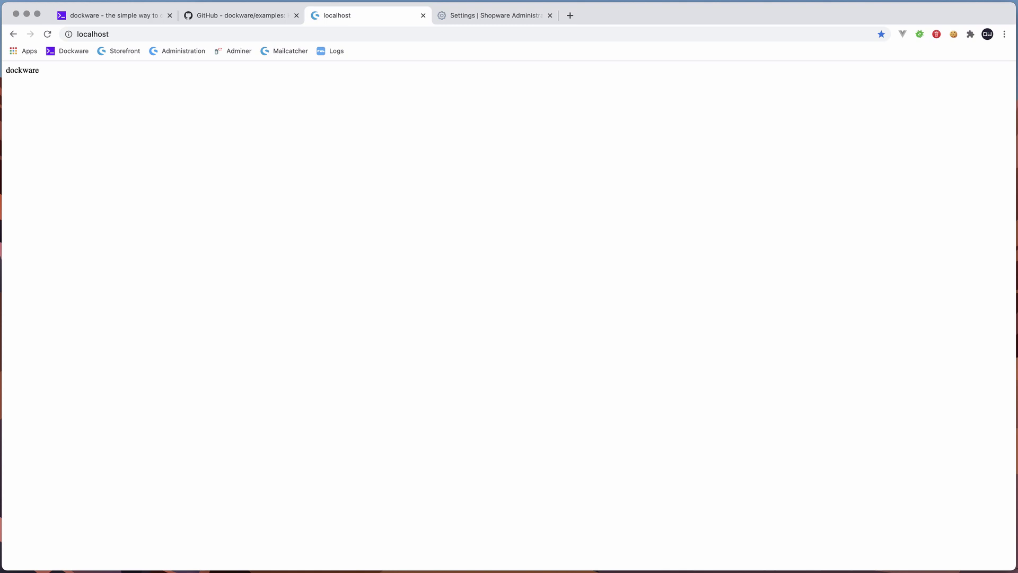
{"action": "key", "text": "alt+Tab"}
{"action": "left_click", "coordinate": [411, 364]}
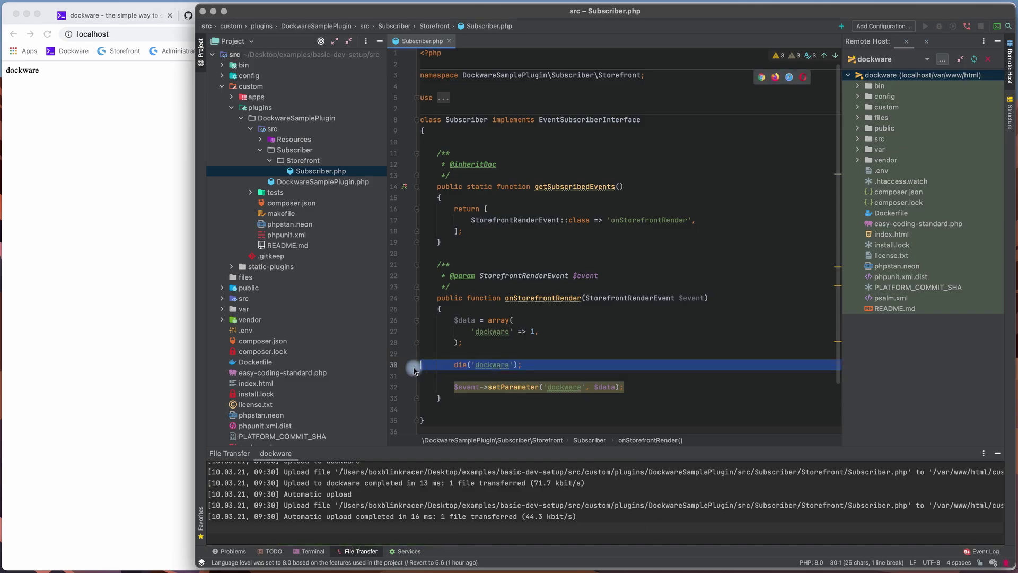
{"action": "key", "text": "BackSpace"}
{"action": "key", "text": "BackSpace"}
Upload the cleaned Subscriber.php to dockware and breakpoint the line 30 setParameter call.
{"action": "right_click", "coordinate": [573, 276]}
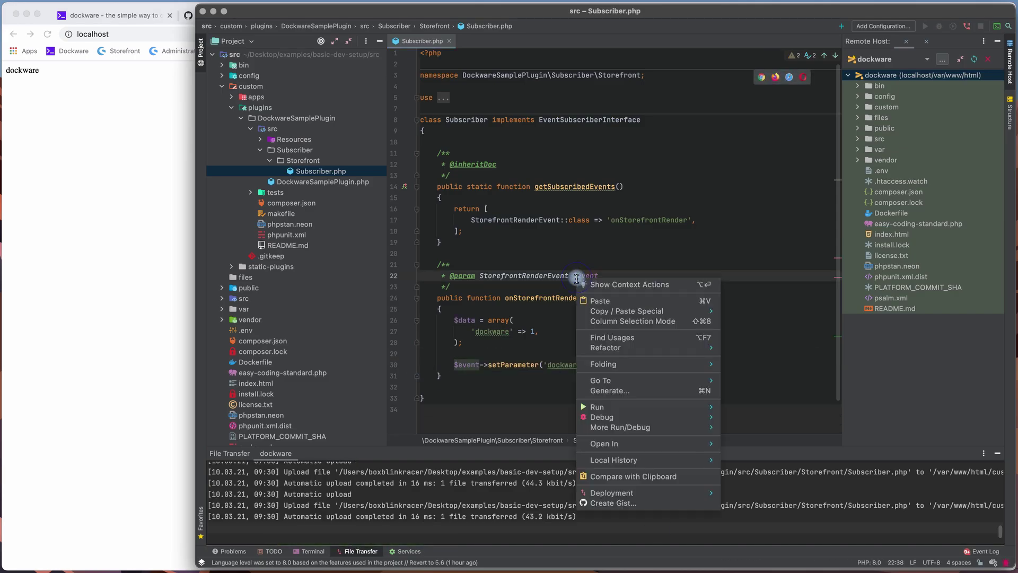
{"action": "left_click", "coordinate": [765, 490]}
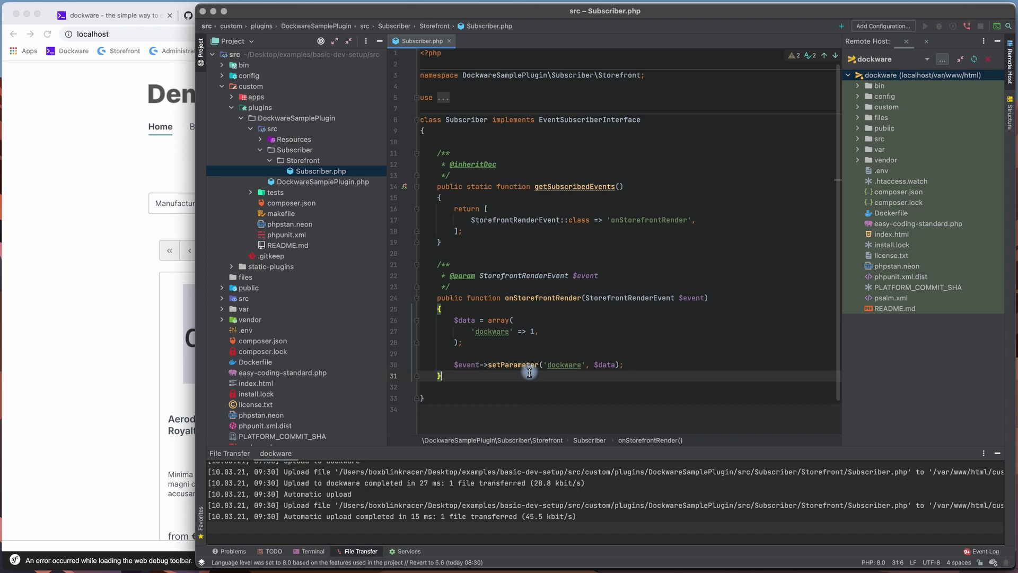
{"action": "left_click", "coordinate": [406, 365]}
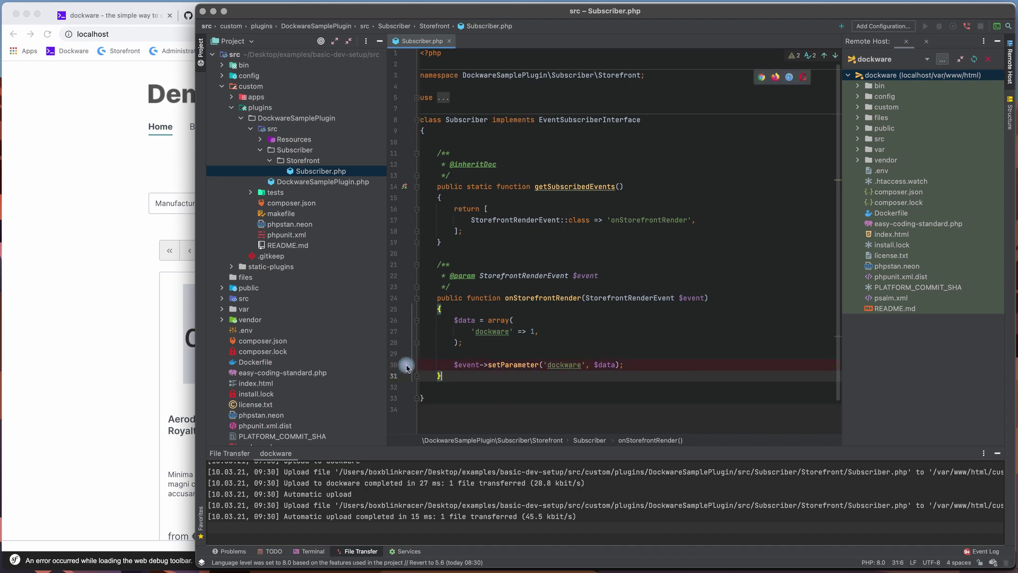
Listen for Xdebug, enable the helper's Debug mode, reload localhost, and accept the connection.
{"action": "left_click", "coordinate": [966, 30]}
{"action": "left_click", "coordinate": [55, 302]}
{"action": "left_click", "coordinate": [920, 36]}
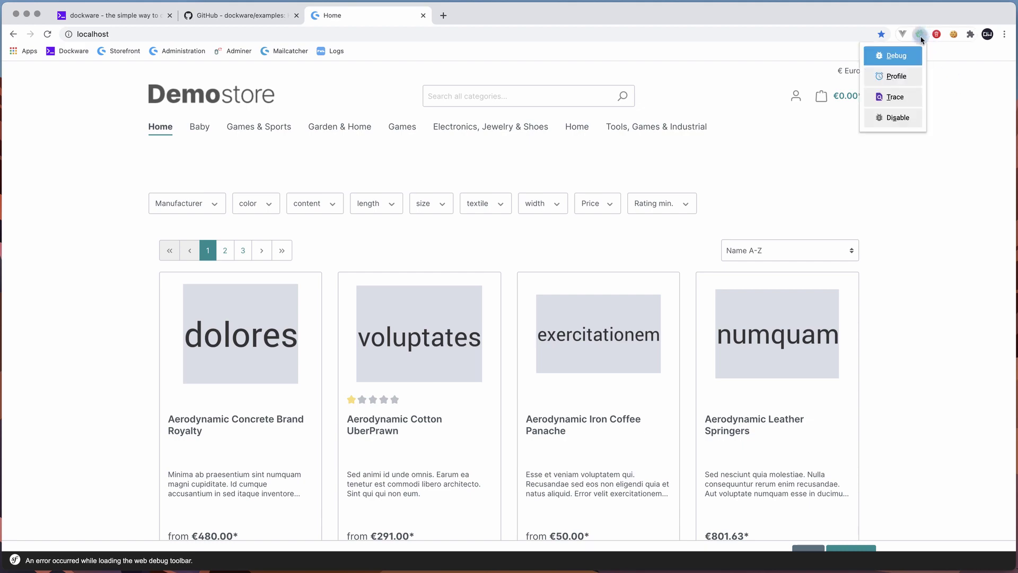
{"action": "left_click", "coordinate": [896, 57]}
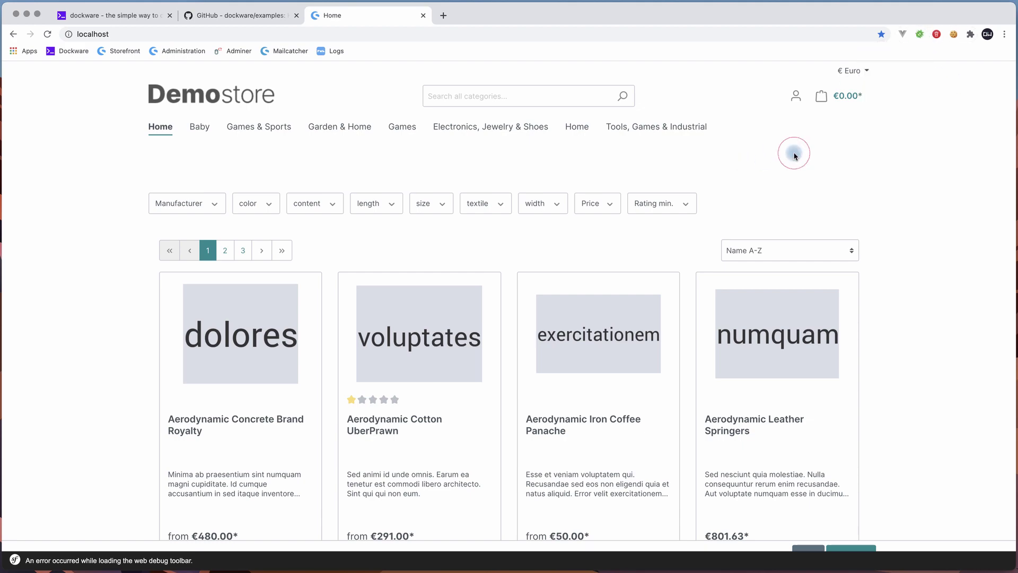
{"action": "left_click", "coordinate": [49, 37]}
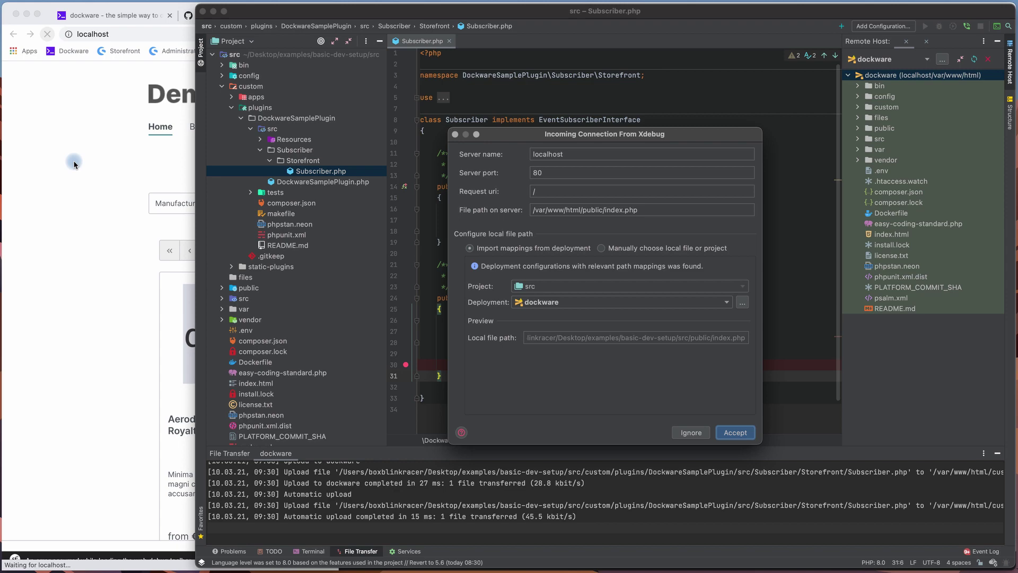
{"action": "left_click", "coordinate": [735, 434]}
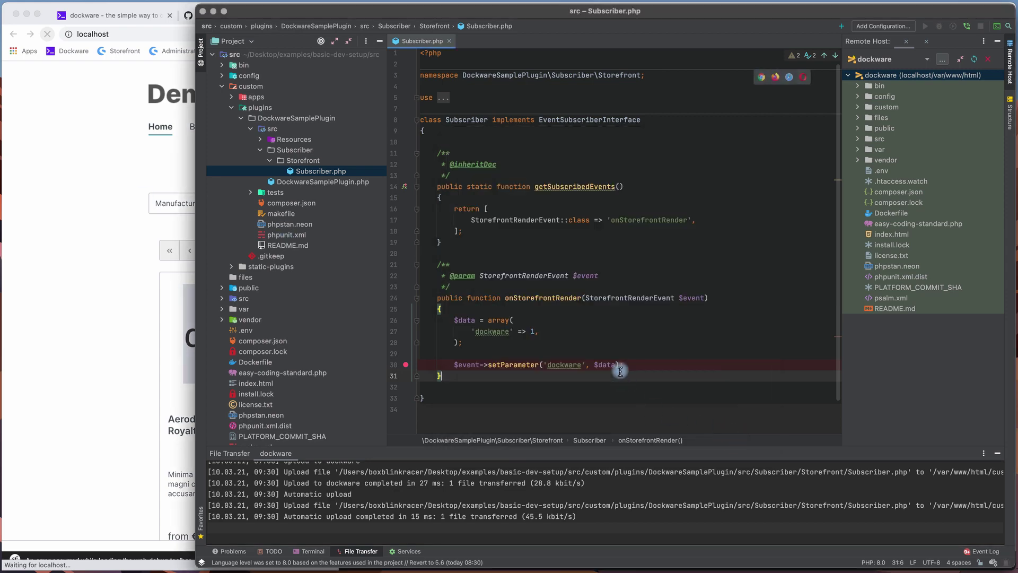
{"action": "left_click_drag", "start_coordinate": [673, 403], "coordinate": [675, 383]}
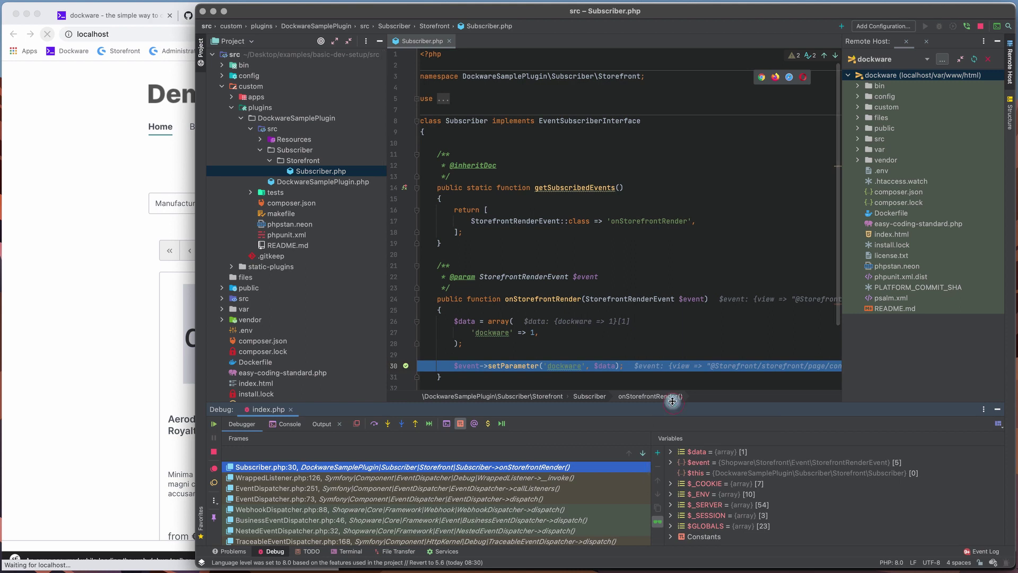
{"action": "scroll", "coordinate": [618, 294], "scroll_direction": "down", "scroll_amount": 3}
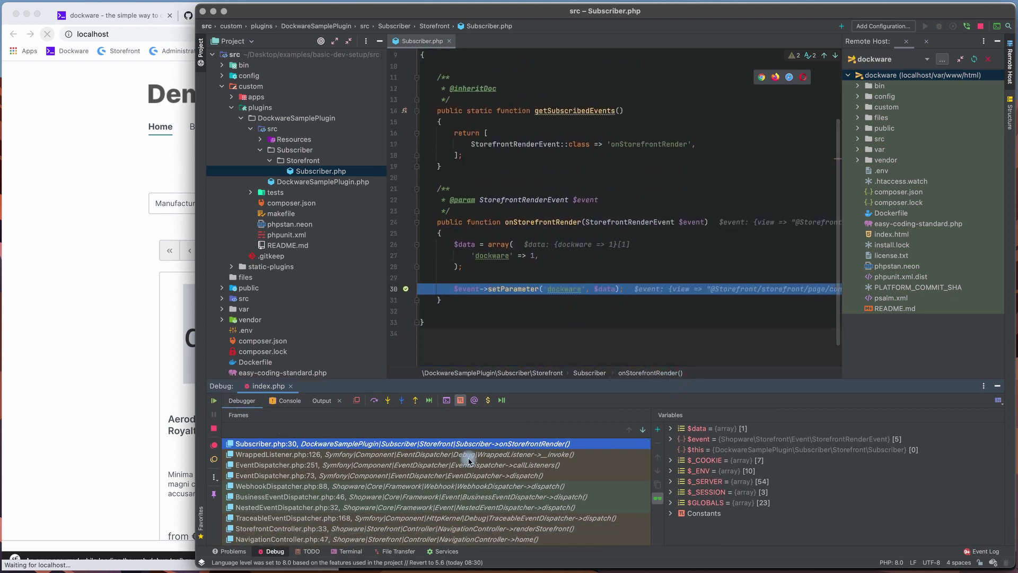
Expand $data to confirm dockware = 1, stop debugging, and remove the line 30 breakpoint.
{"action": "left_click_drag", "start_coordinate": [651, 460], "coordinate": [574, 461]}
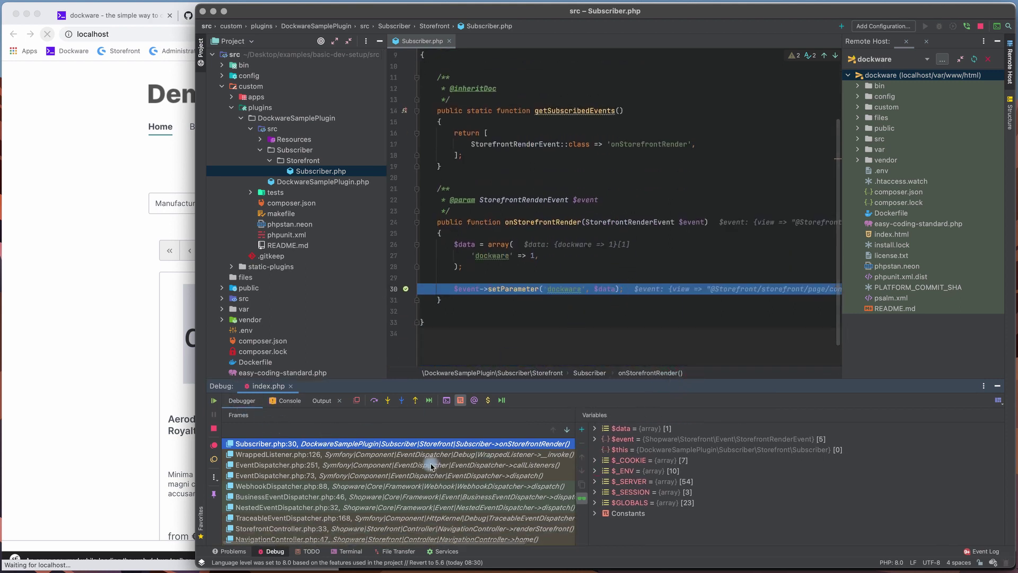
{"action": "left_click_drag", "start_coordinate": [600, 384], "coordinate": [600, 349]}
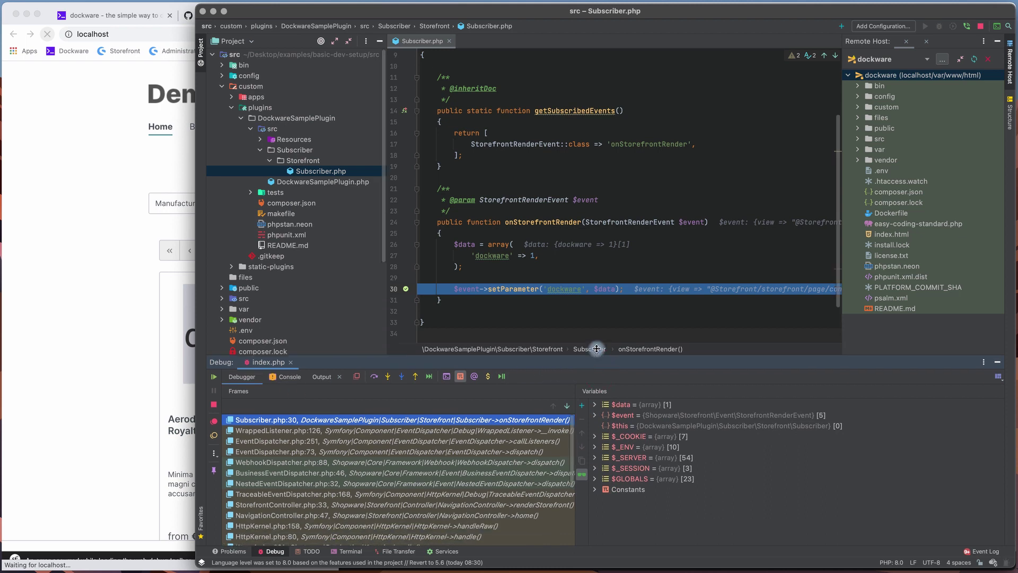
{"action": "left_click", "coordinate": [595, 393]}
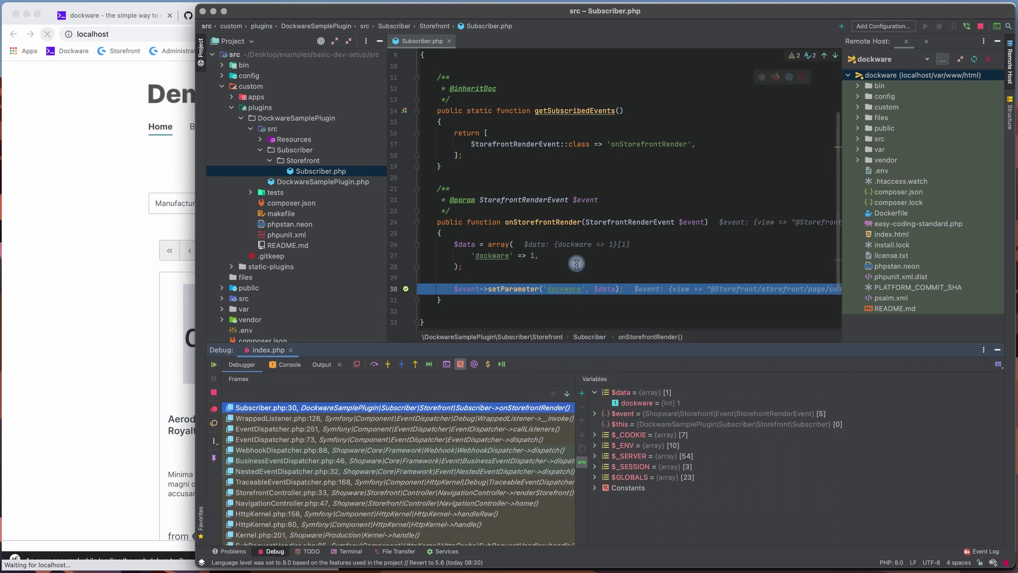
{"action": "left_click", "coordinate": [213, 391]}
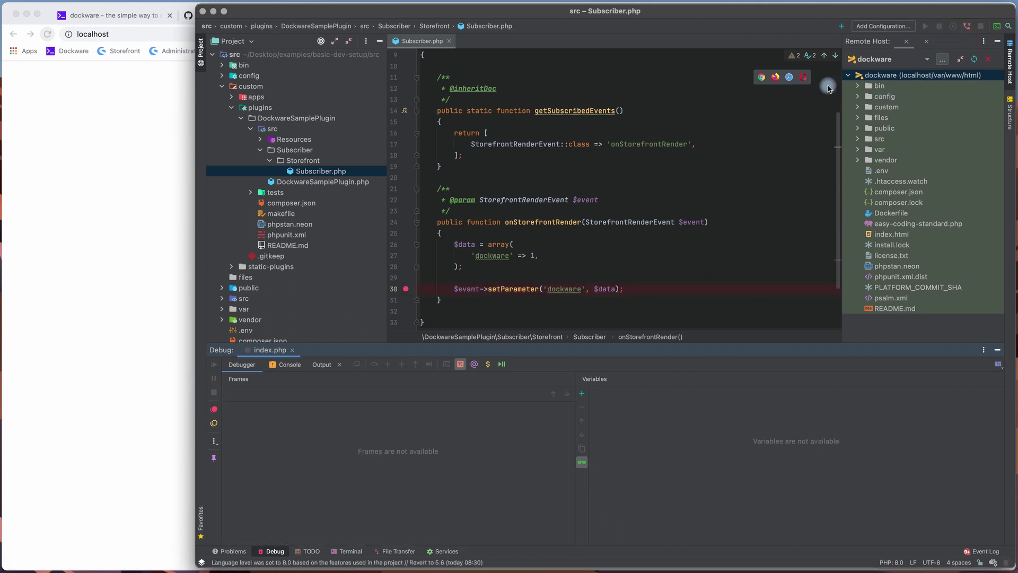
{"action": "left_click", "coordinate": [407, 288]}
{"action": "scroll", "coordinate": [501, 294], "scroll_direction": "down", "scroll_amount": 3}
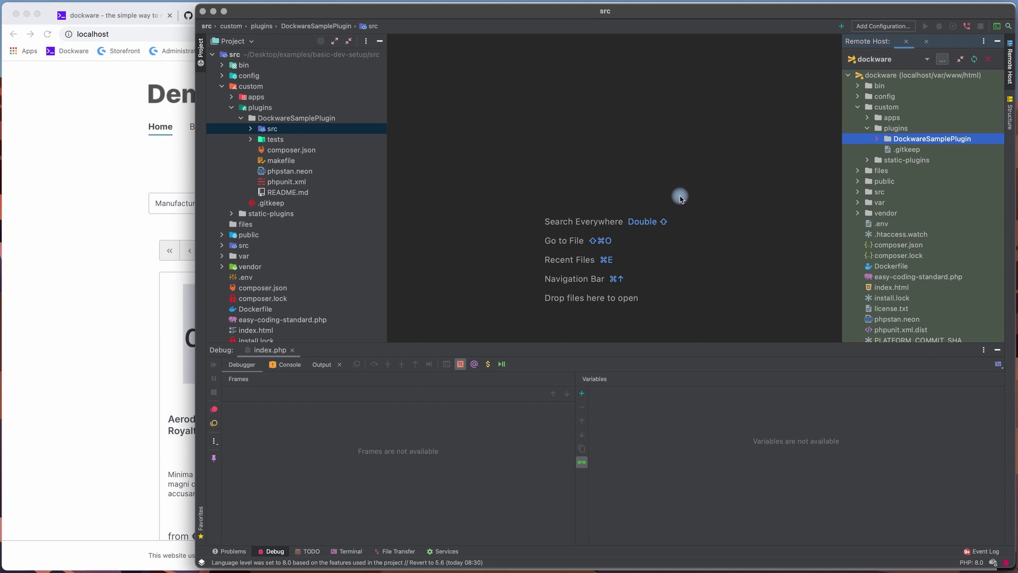
Open the plugin's base.scss from src/Resources/app and upload it to dockware.
{"action": "left_click", "coordinate": [250, 129]}
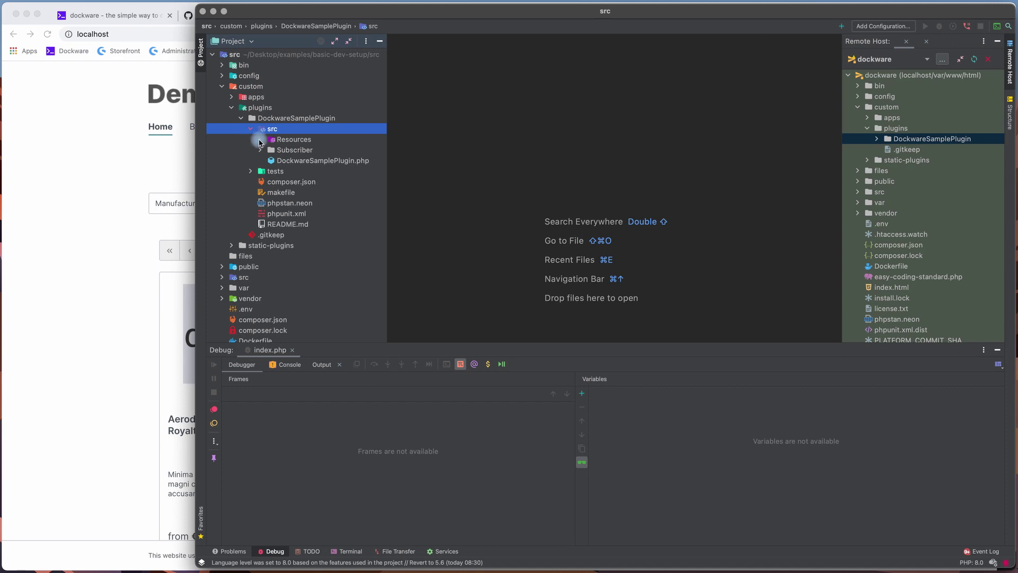
{"action": "left_click", "coordinate": [260, 139]}
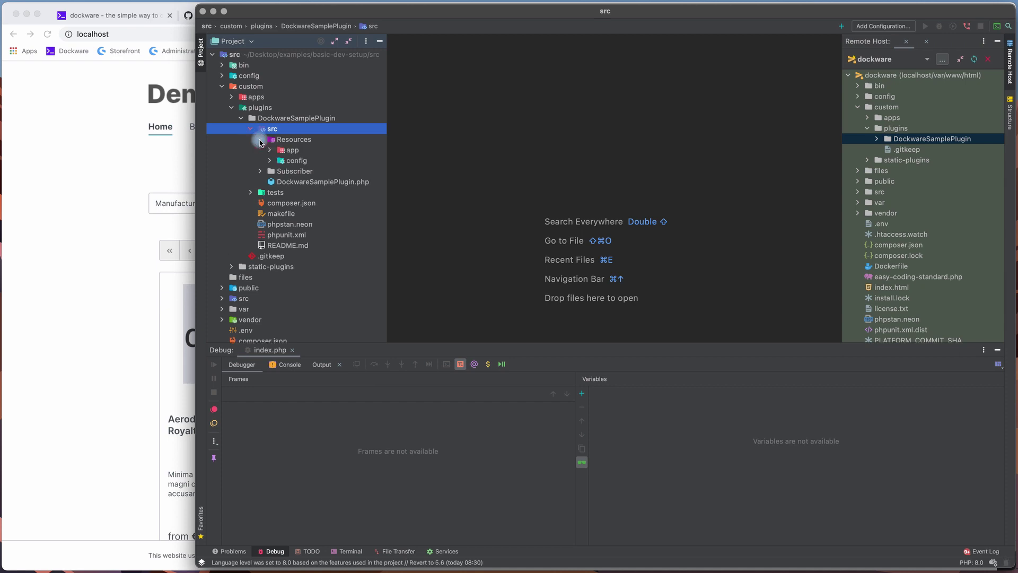
{"action": "left_click", "coordinate": [270, 150]}
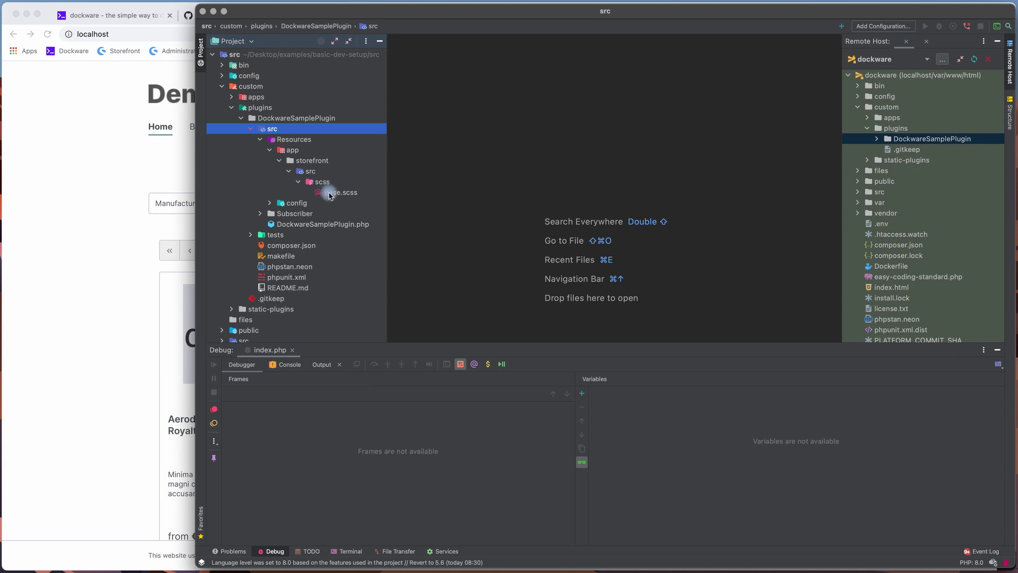
{"action": "double_click", "coordinate": [329, 193]}
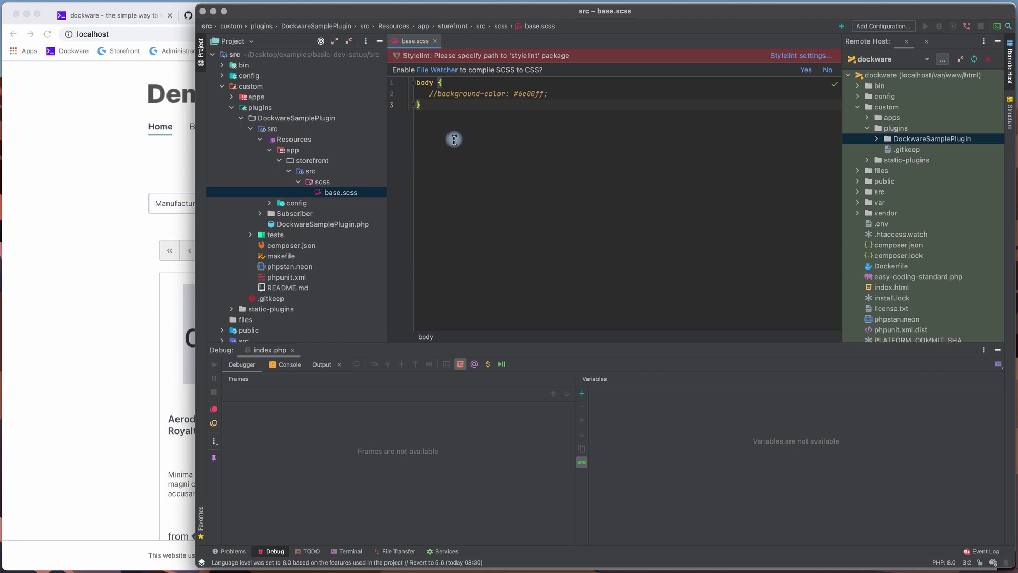
{"action": "right_click", "coordinate": [352, 195]}
{"action": "mouse_move", "coordinate": [387, 438]}
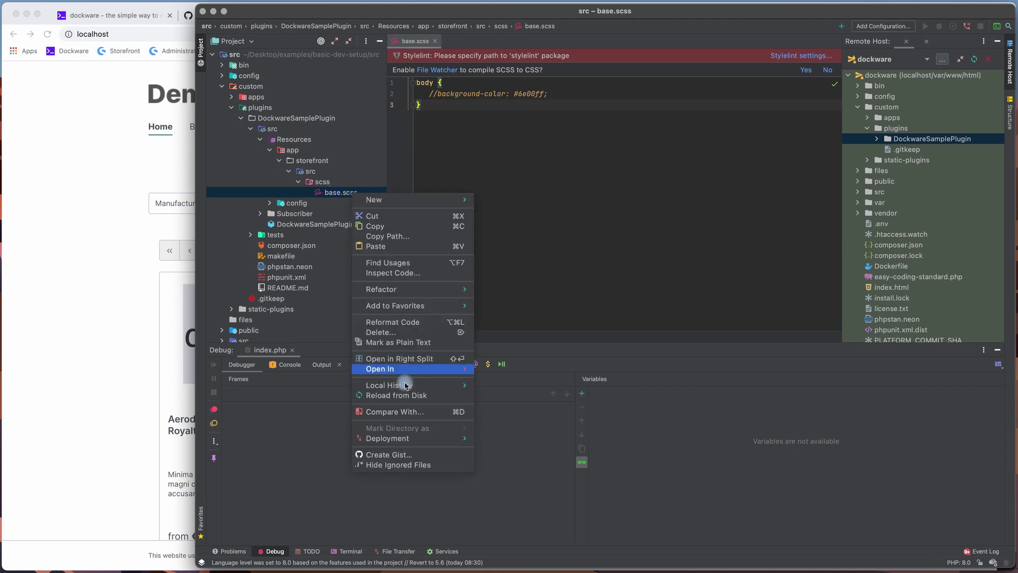
{"action": "left_click", "coordinate": [489, 444]}
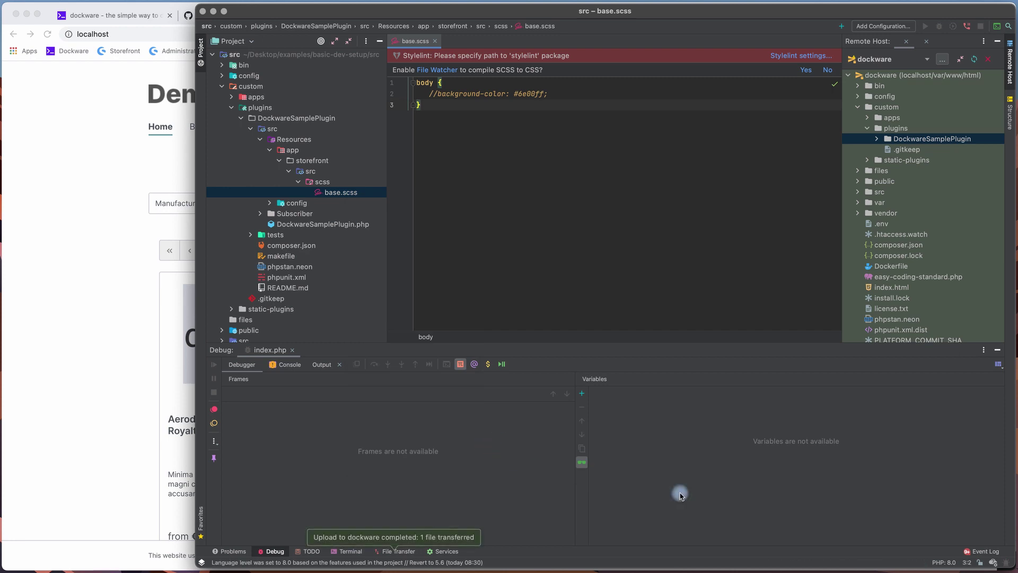
List running containers and open a bash shell inside the shop container.
{"action": "key", "text": "super+Tab"}
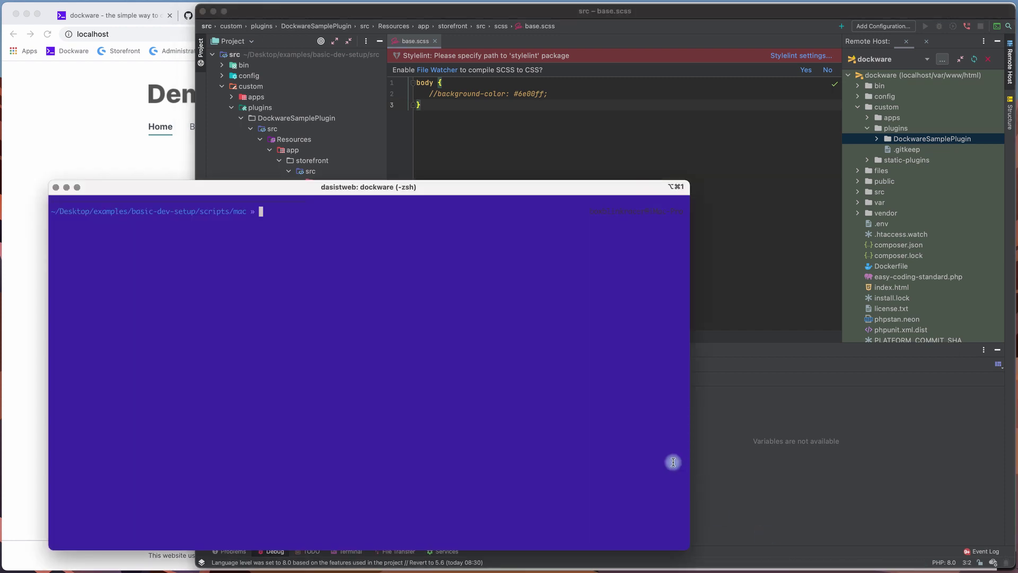
{"action": "type", "text": "docker ps"}
{"action": "key", "text": "Return"}
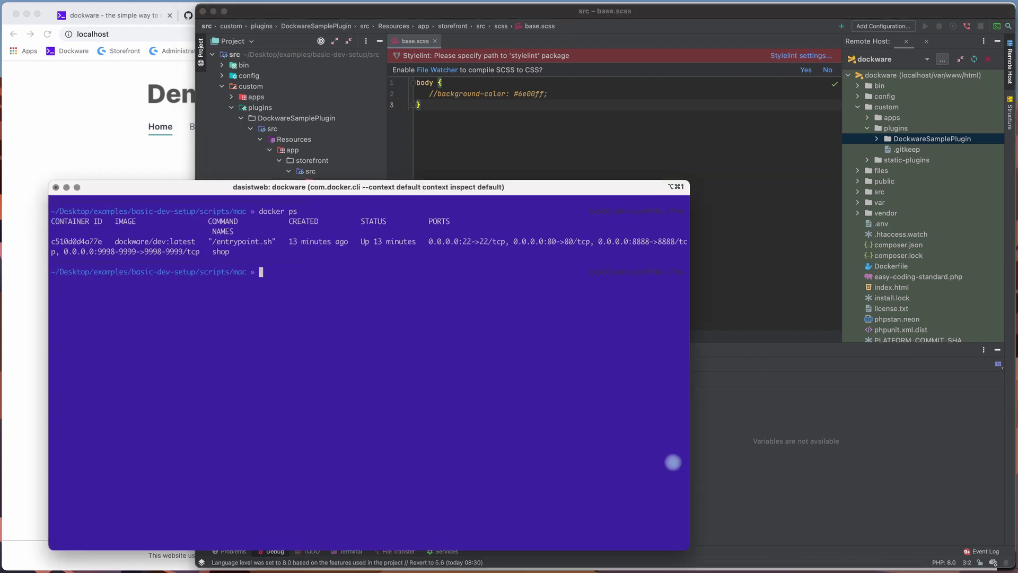
{"action": "type", "text": "docker ex"}
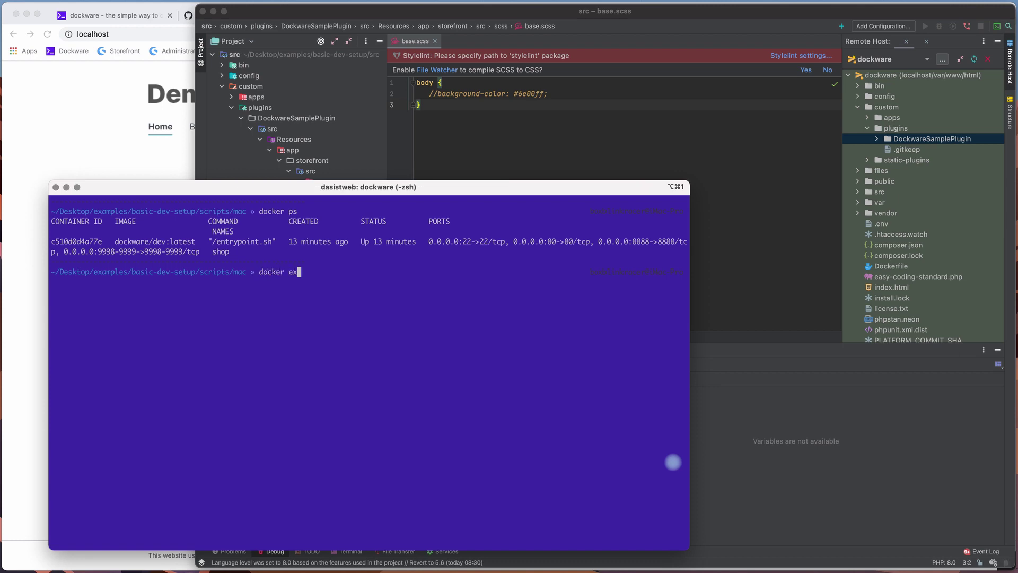
{"action": "type", "text": "ec -it shop bash"}
{"action": "key", "text": "Return"}
{"action": "type", "text": "pwd"}
Move up to the project directory and run make watch-storefront until it compiles successfully.
{"action": "key", "text": "Return"}
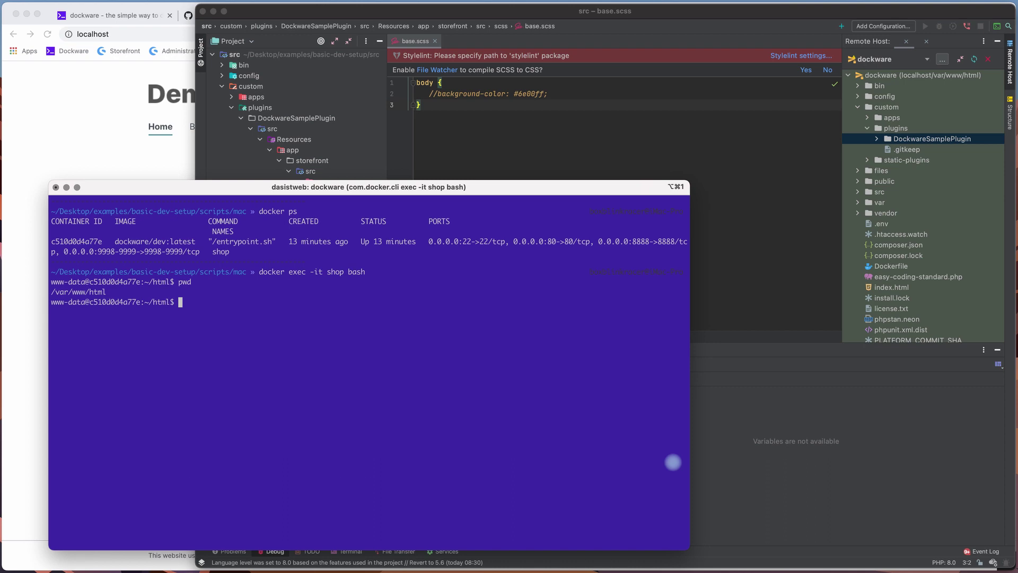
{"action": "type", "text": "cd "}
{"action": "type", "text": ".."}
{"action": "key", "text": "Return"}
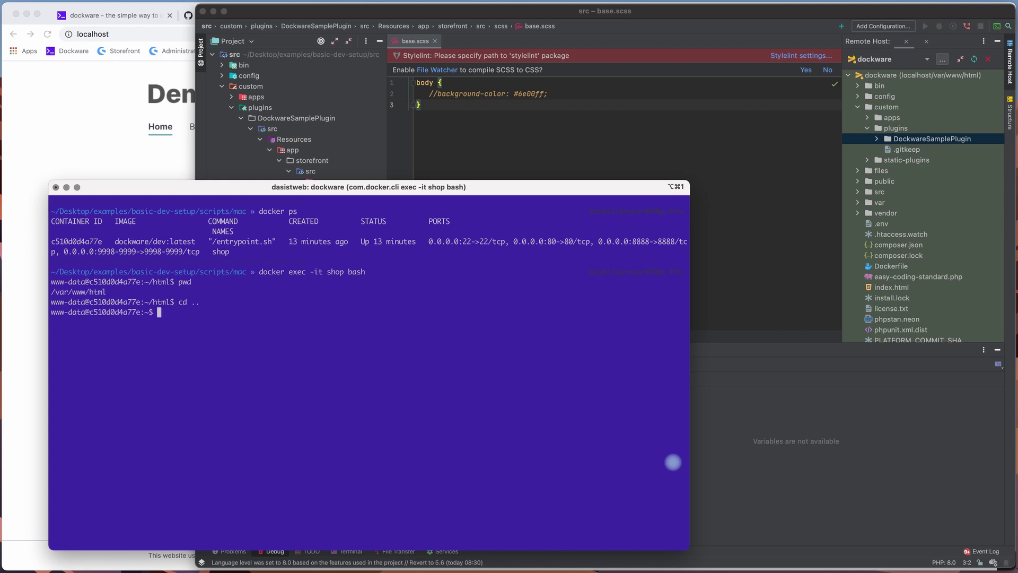
{"action": "type", "text": "ls"}
{"action": "key", "text": "Return"}
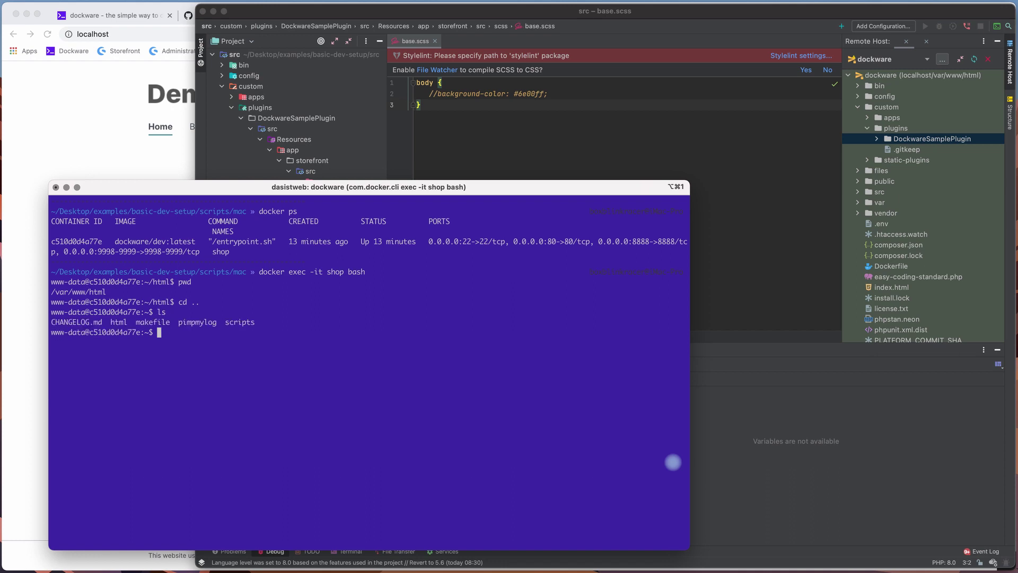
{"action": "type", "text": "make"}
{"action": "key", "text": "Return"}
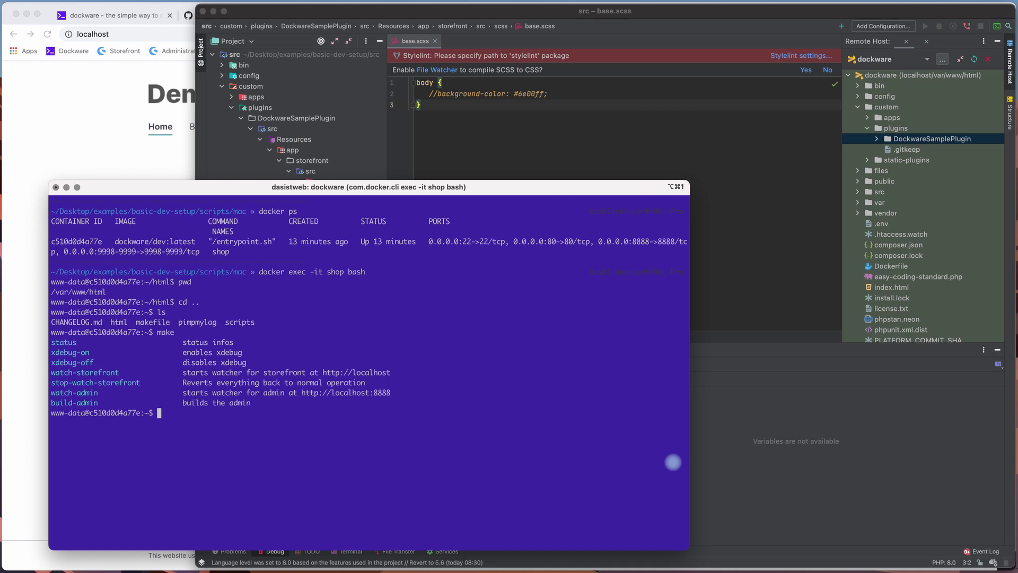
{"action": "type", "text": "make wat"}
{"action": "type", "text": "ch-storefront"}
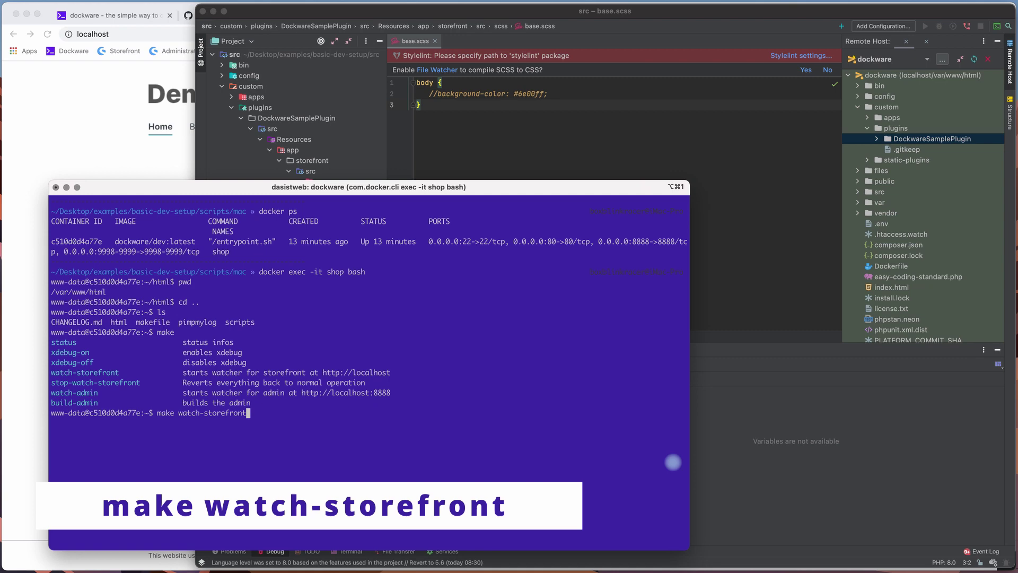
{"action": "key", "text": "Return"}
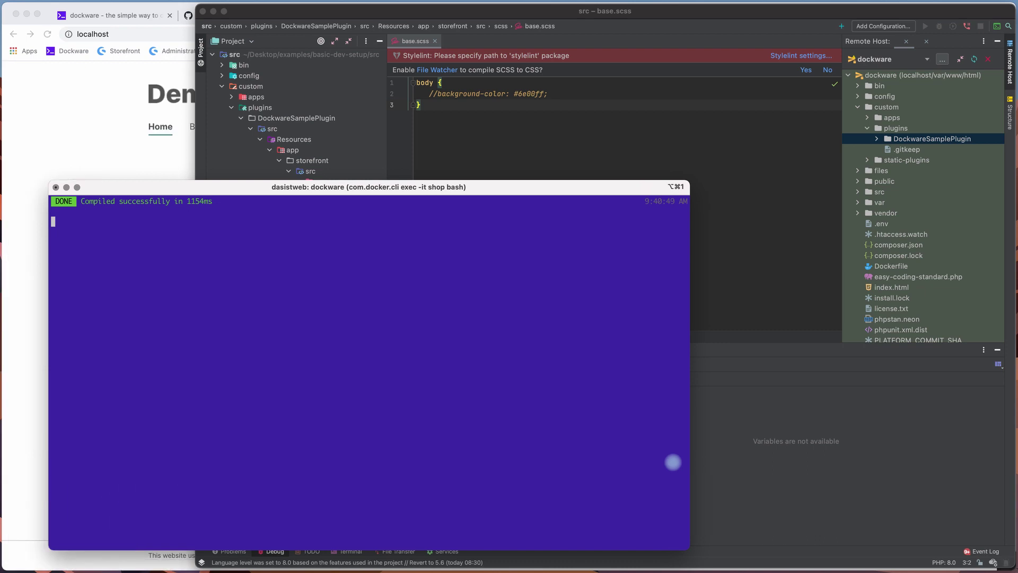
Reload the Demostore home page, close the extra Home tab, and start uncommenting background-color in base.scss.
{"action": "left_click", "coordinate": [93, 164]}
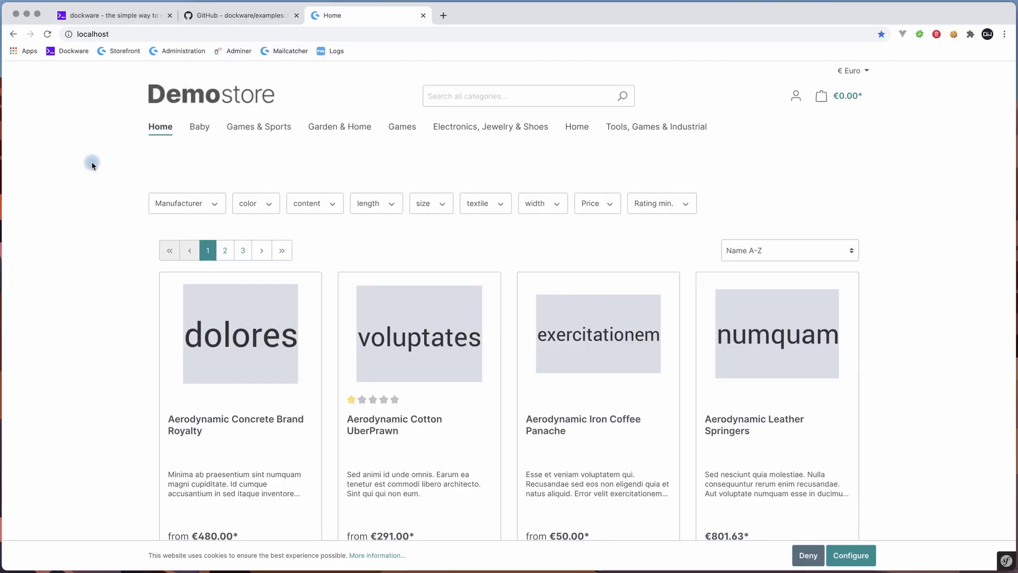
{"action": "left_click", "coordinate": [47, 34]}
{"action": "left_click", "coordinate": [549, 15]}
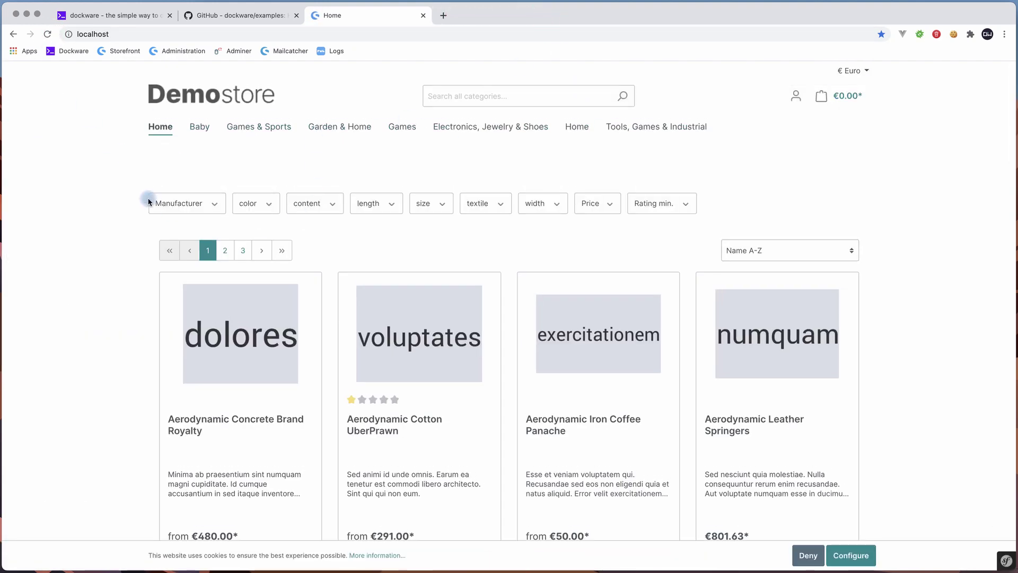
{"action": "key", "text": "super+Tab"}
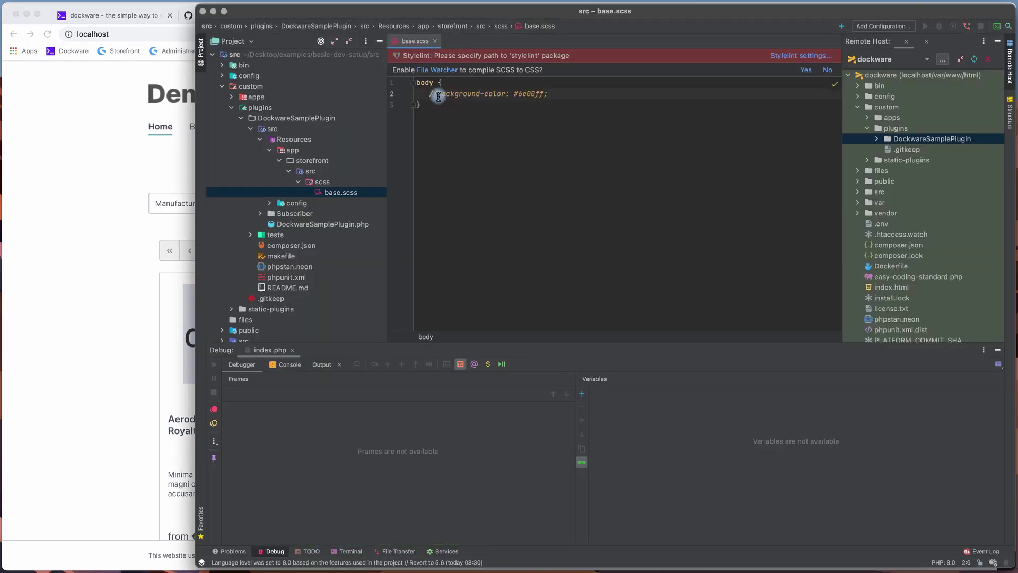
{"action": "key", "text": "BackSpace"}
Confirm the storefront turned purple, then return to the background-color line in base.scss.
{"action": "left_click", "coordinate": [452, 133]}
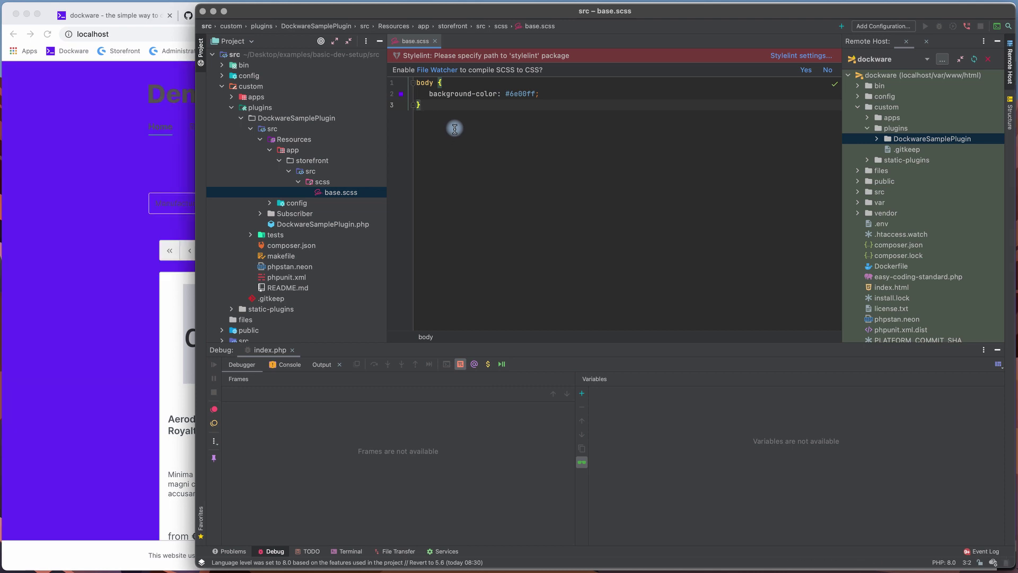
{"action": "left_click", "coordinate": [114, 234]}
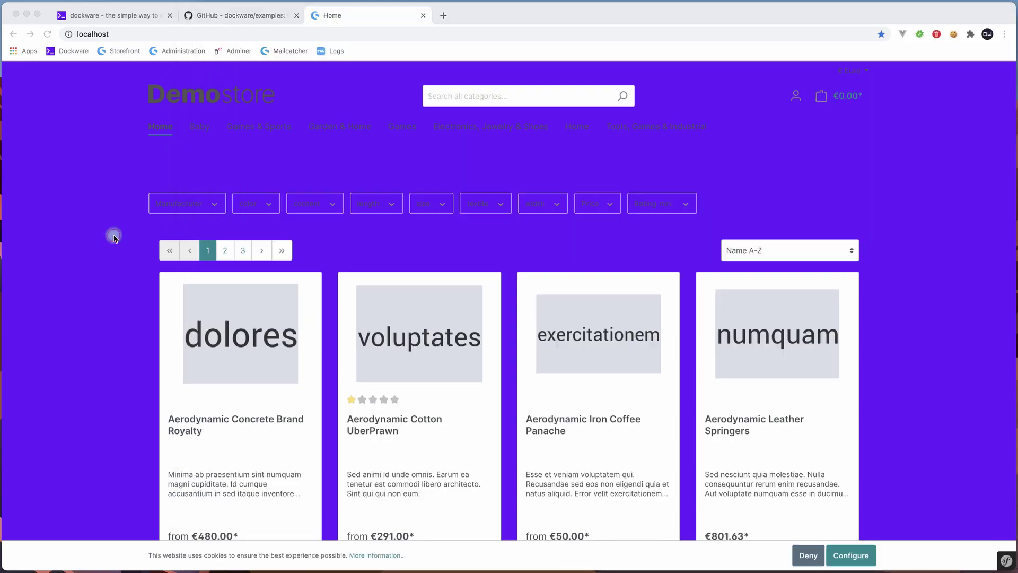
{"action": "scroll", "coordinate": [392, 222], "scroll_direction": "down", "scroll_amount": 5}
{"action": "scroll", "coordinate": [392, 221], "scroll_direction": "down", "scroll_amount": 3}
{"action": "scroll", "coordinate": [392, 221], "scroll_direction": "down", "scroll_amount": 3}
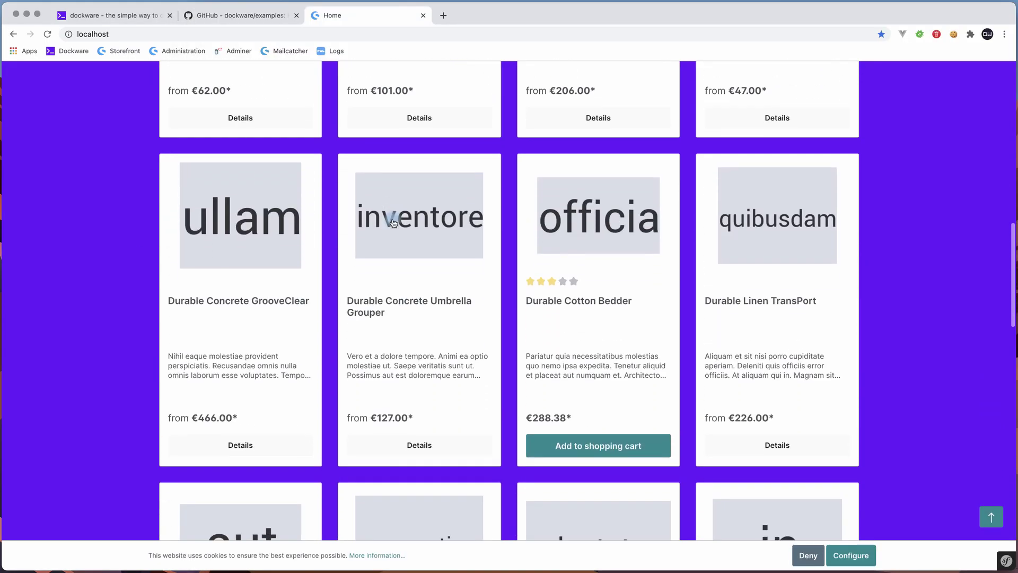
{"action": "scroll", "coordinate": [393, 222], "scroll_direction": "down", "scroll_amount": 5}
{"action": "scroll", "coordinate": [392, 221], "scroll_direction": "up", "scroll_amount": 7}
{"action": "scroll", "coordinate": [391, 221], "scroll_direction": "up", "scroll_amount": 10}
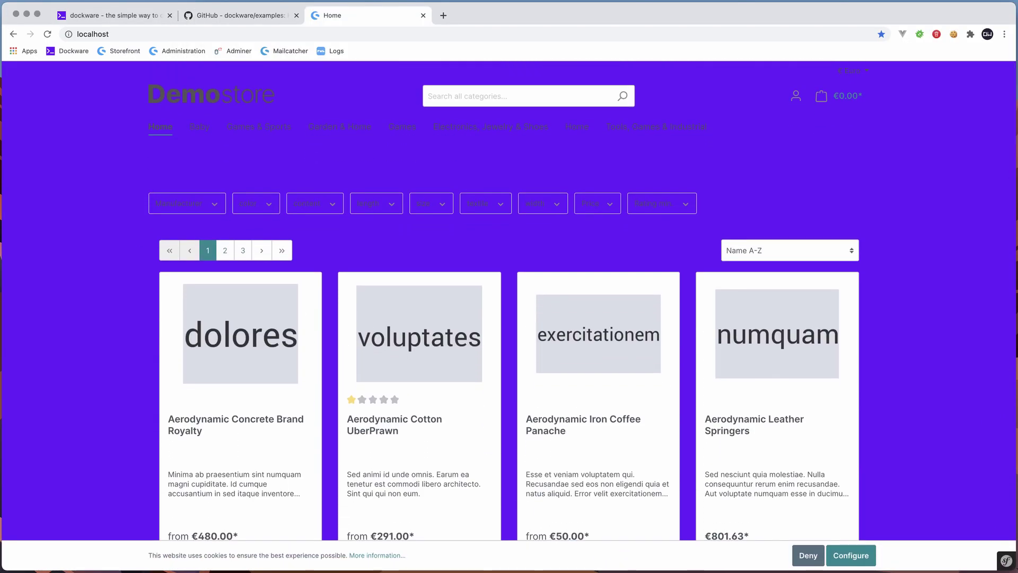
{"action": "key", "text": "super+Tab"}
{"action": "left_click", "coordinate": [430, 94]}
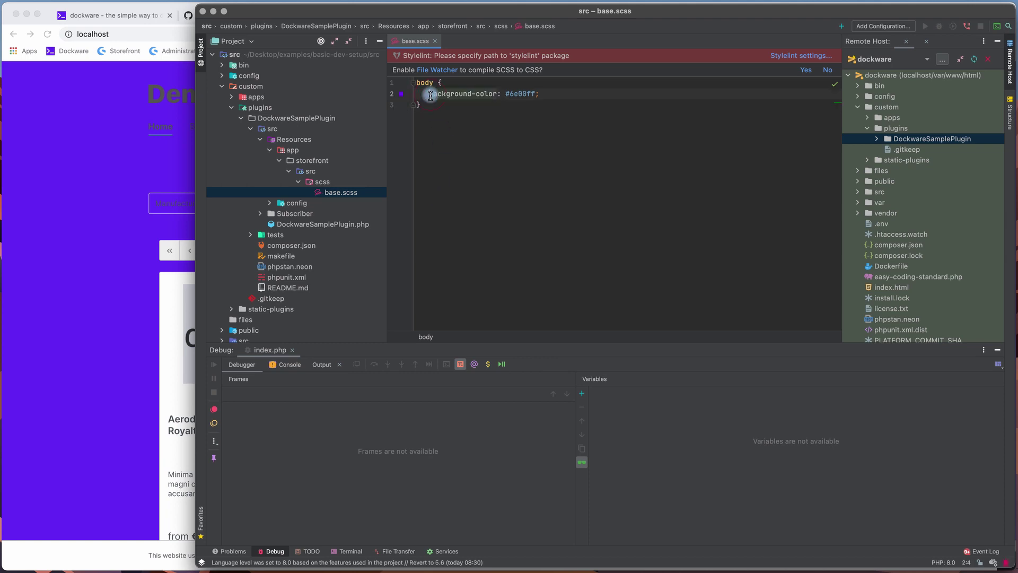
{"action": "mouse_move", "coordinate": [454, 94]}
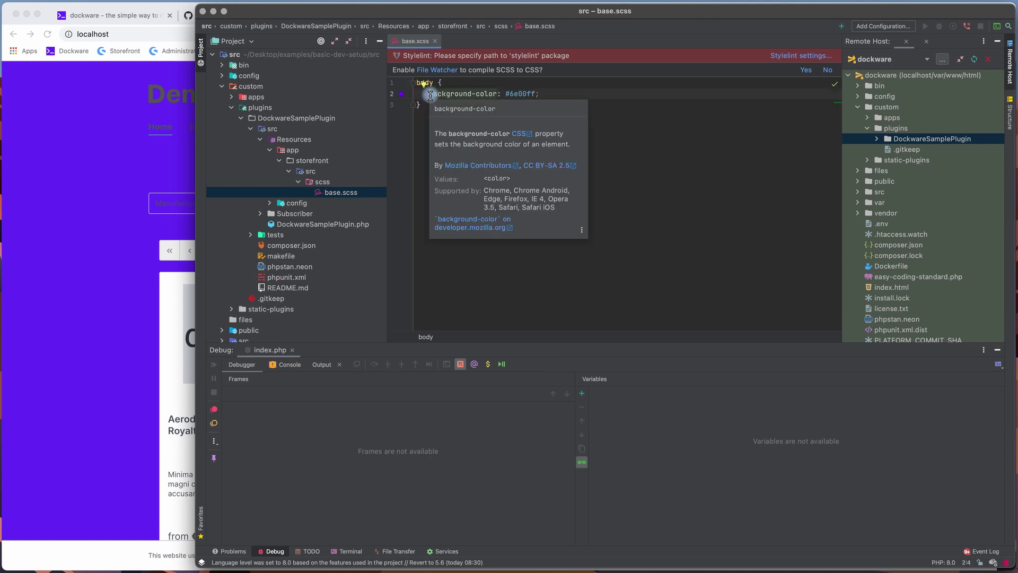
{"action": "type", "text": "//"}
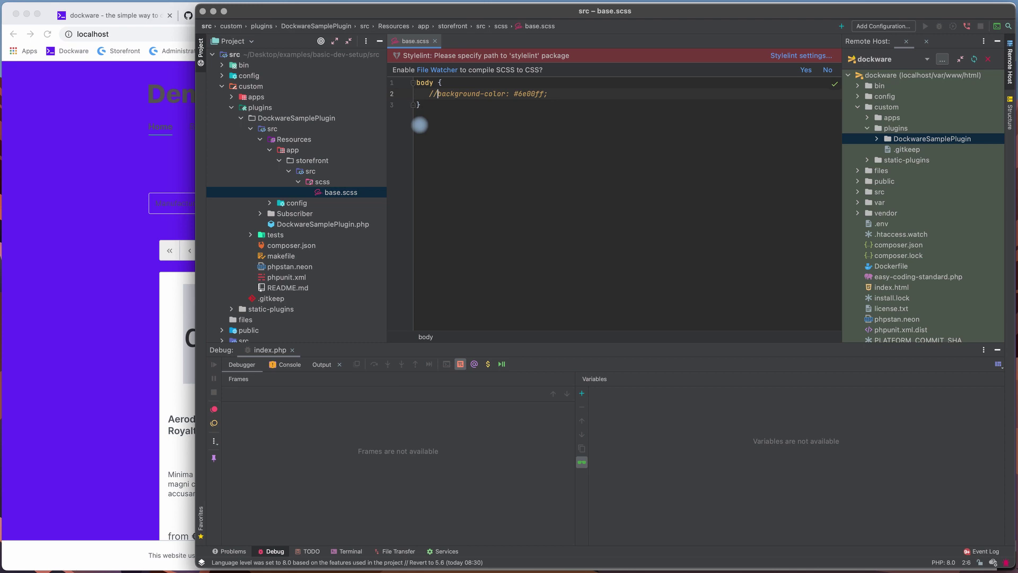